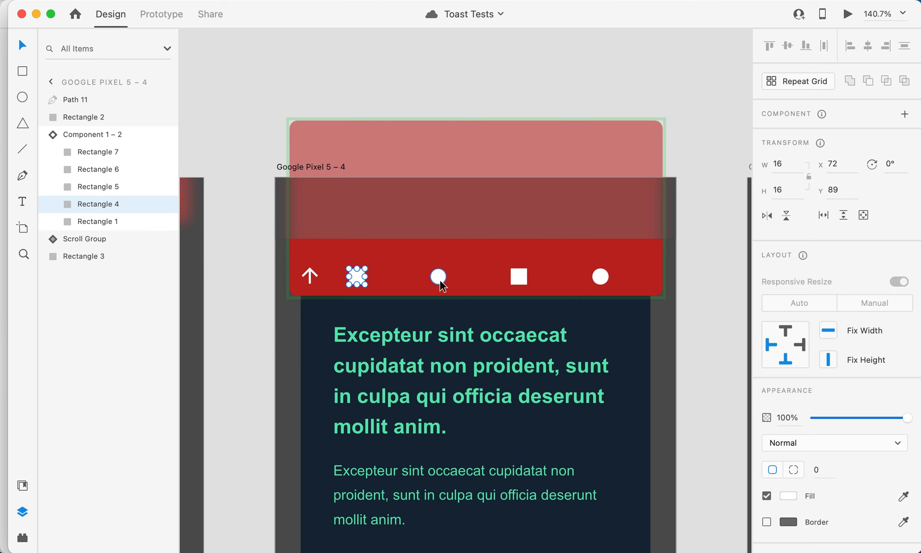
Step: Copy the two white squares and two white circles from Toast Tests into Toast Sample, placing them above the Mock-up No Scroll artboard
left_click(441, 282, "shift")
left_click(518, 277, "shift")
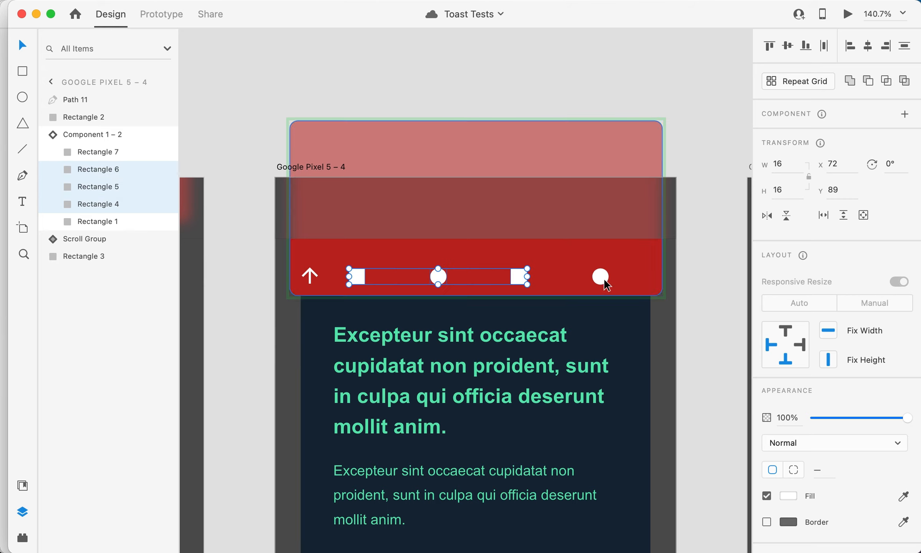
left_click(604, 281, "shift")
left_click(253, 0)
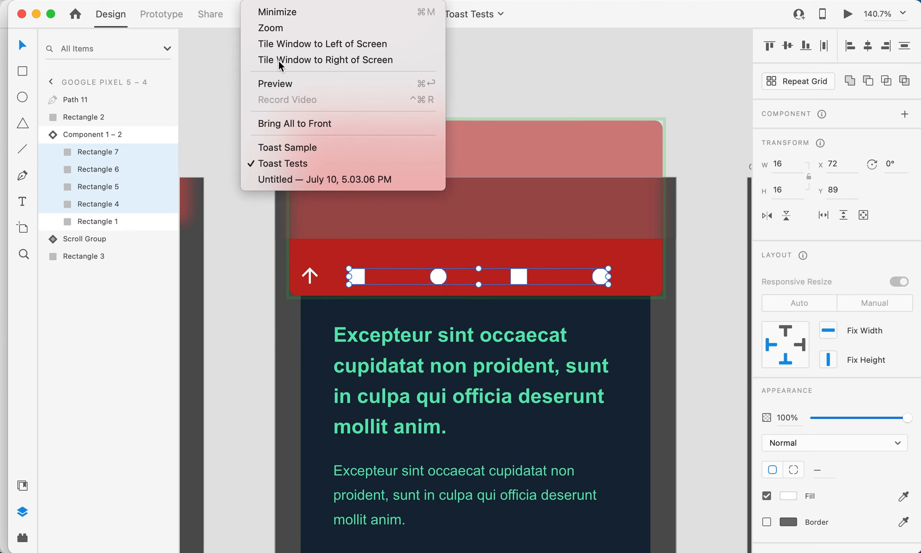
left_click(270, 145)
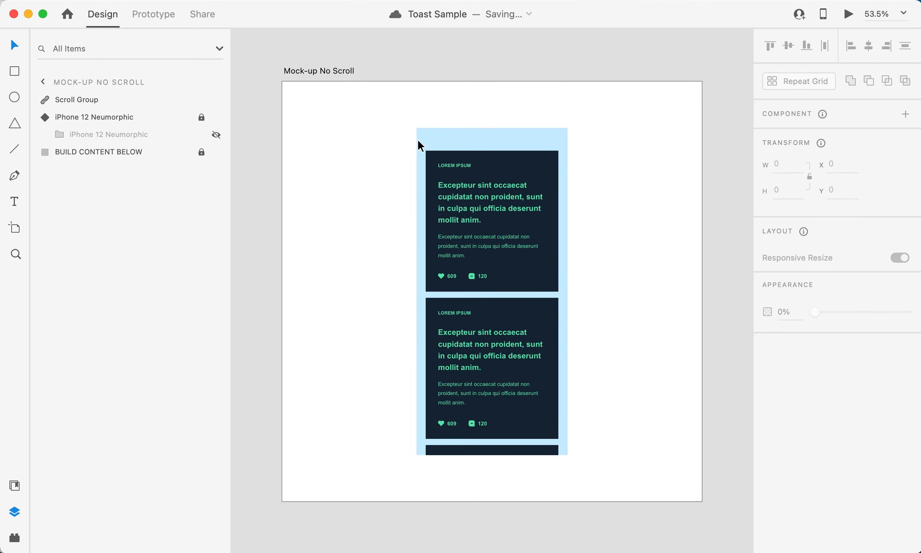
key("super+v")
left_click_drag(376, 122, 482, 62)
Step: Copy the white up arrow from Toast Tests into Toast Sample and place it above the first card's left edge at X 370, Y 142
left_click(254, 0)
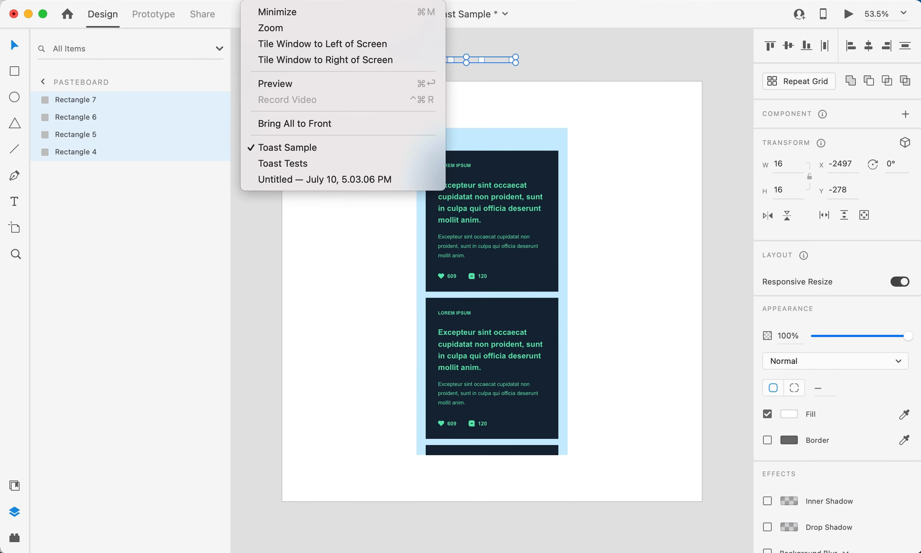
left_click(305, 164)
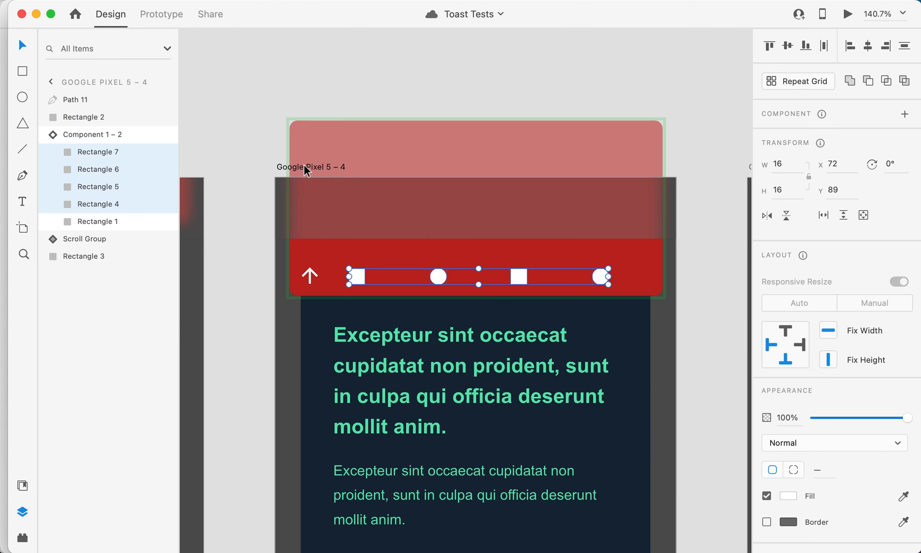
left_click(314, 273)
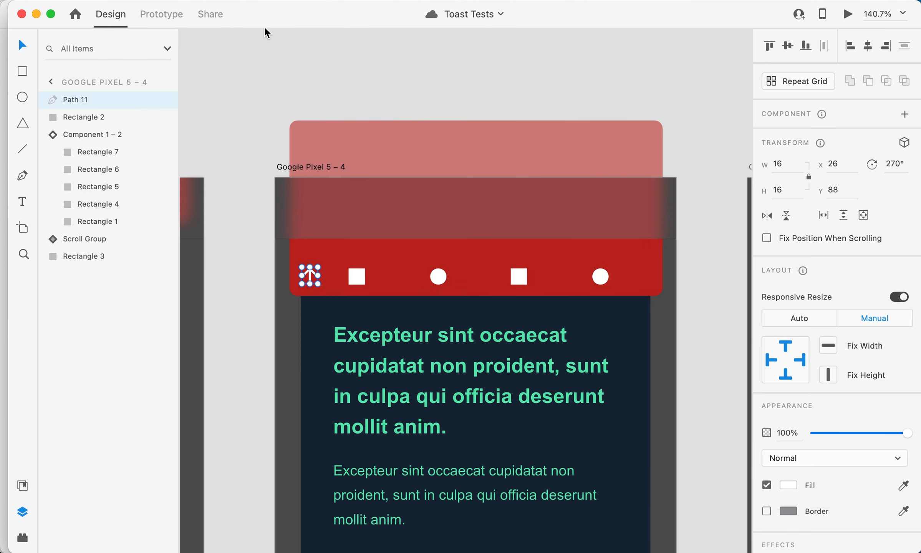
left_click(269, 0)
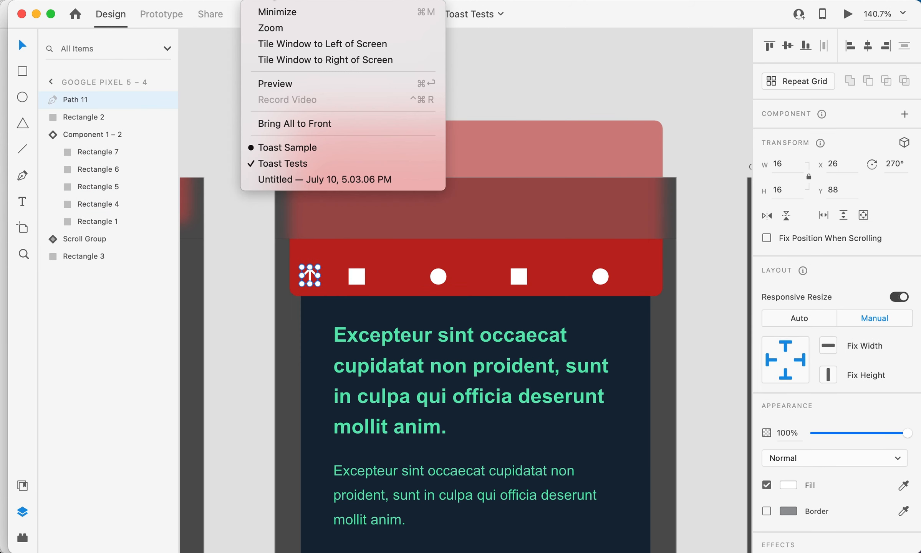
left_click(295, 149)
key("super+v")
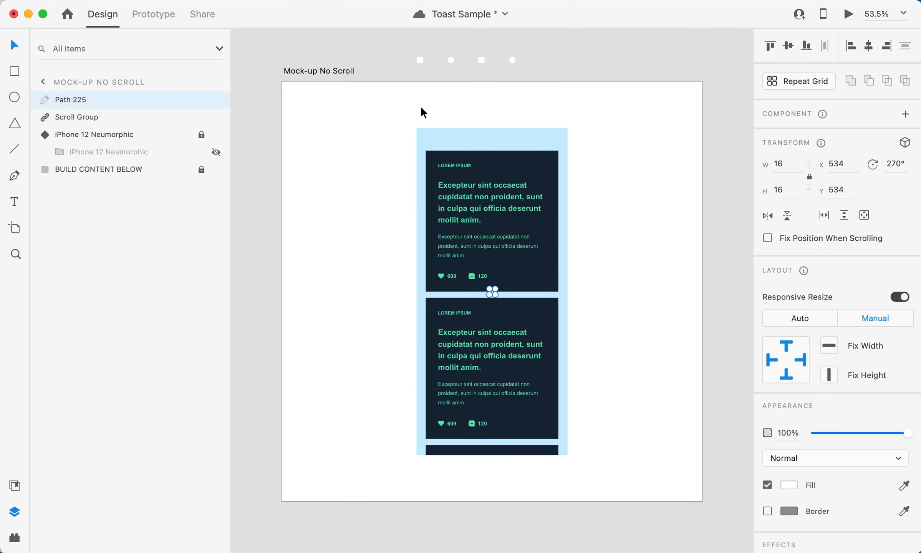
scroll(490, 294, "up", 5)
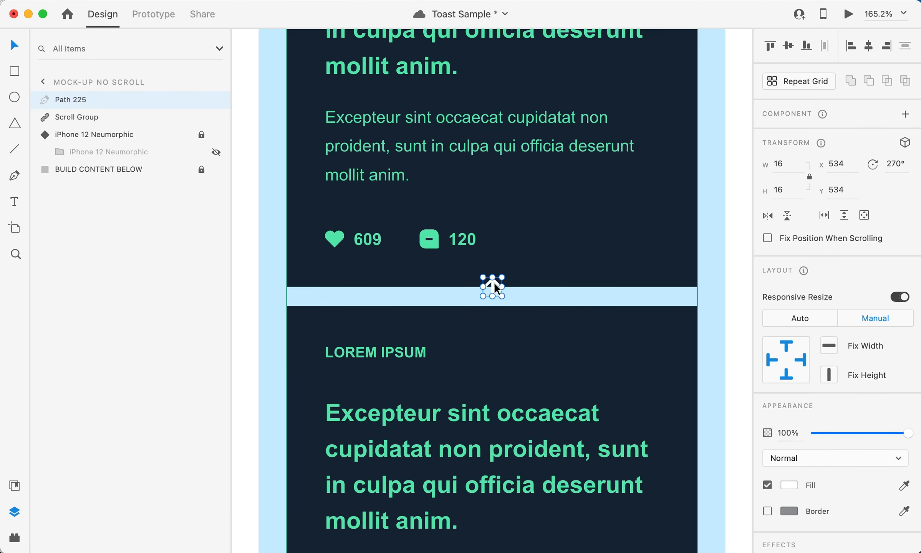
left_click_drag(493, 284, 373, 98)
Step: Move the four white shapes from above the artboard into a row beside the up arrow, with the first square at X 427, Y 143
key("space")
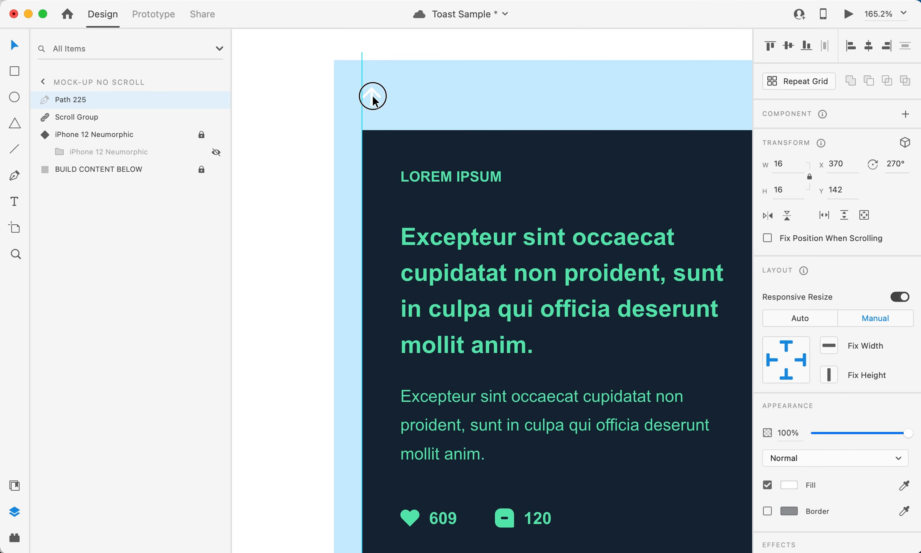
scroll(373, 95, "down", 5)
key("space")
left_click_drag(384, 63, 341, 193)
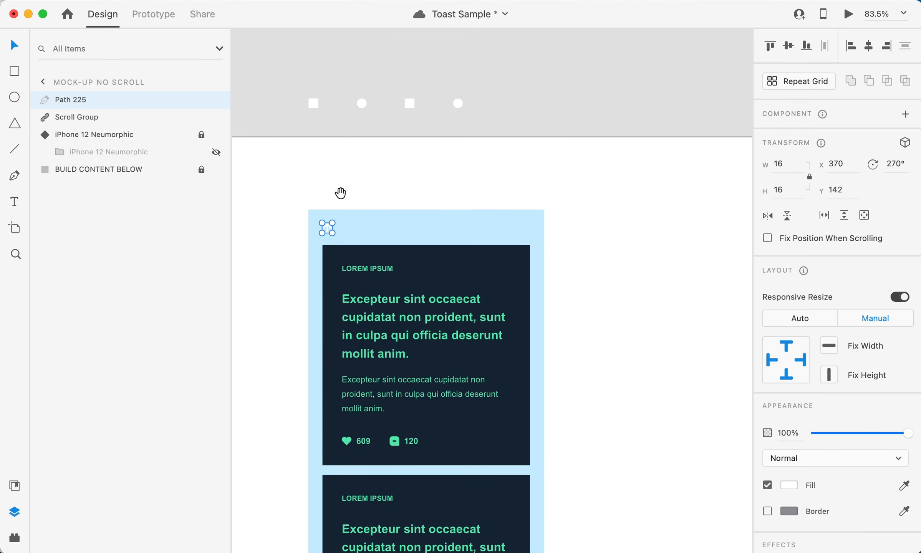
left_click_drag(295, 91, 507, 232)
left_click(376, 104)
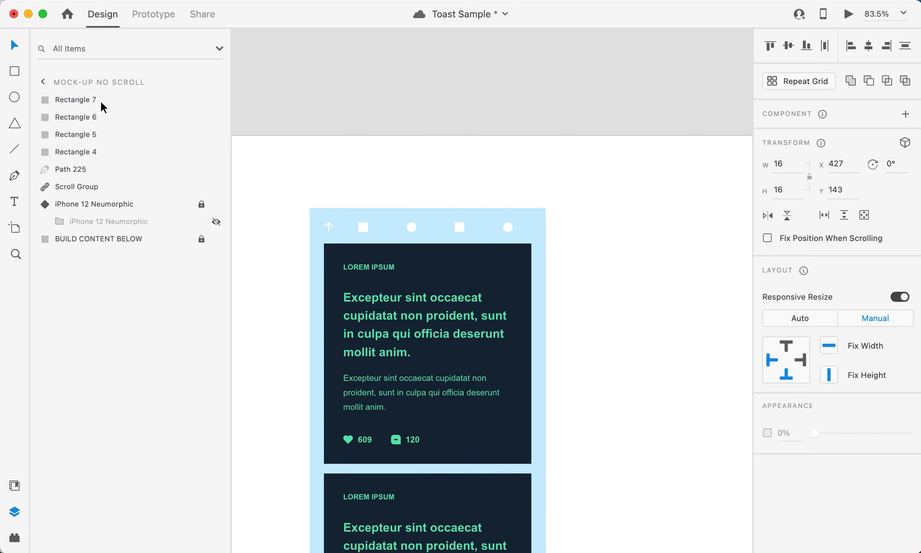
Step: Draw a rectangle about 369 × 137 over the icon row and order it directly below the arrow in the layers
left_click(15, 71)
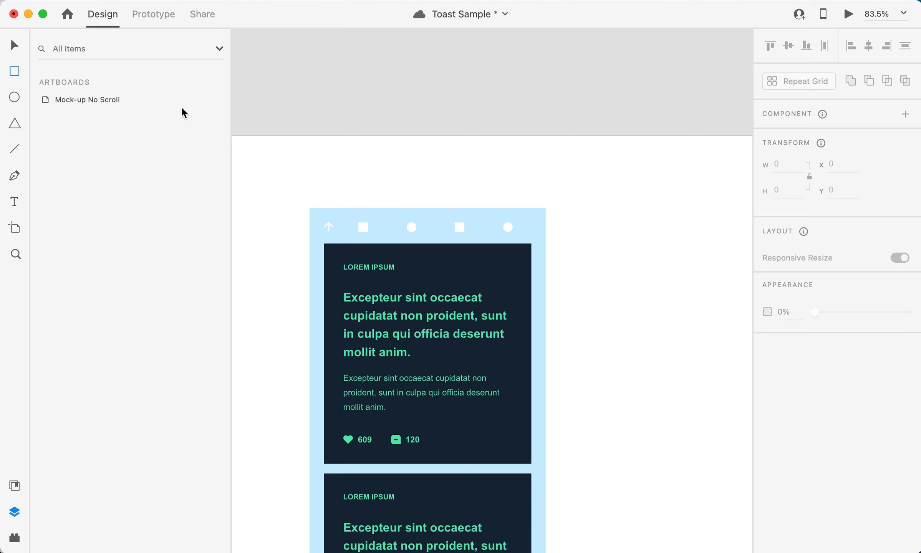
mouse_move(316, 157)
left_mouse_down()
mouse_move(343, 242)
mouse_move(539, 241)
left_mouse_up()
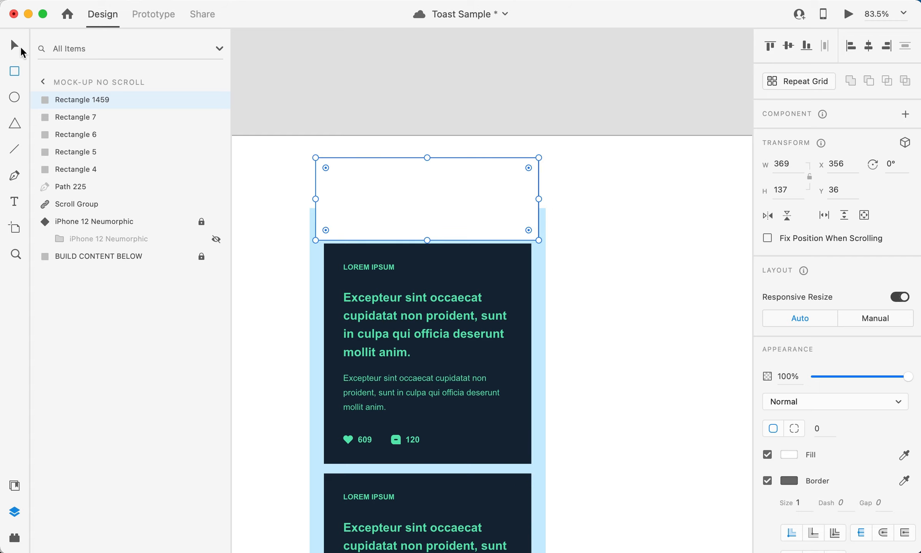
left_click_drag(447, 209, 450, 214)
left_click_drag(64, 103, 70, 195)
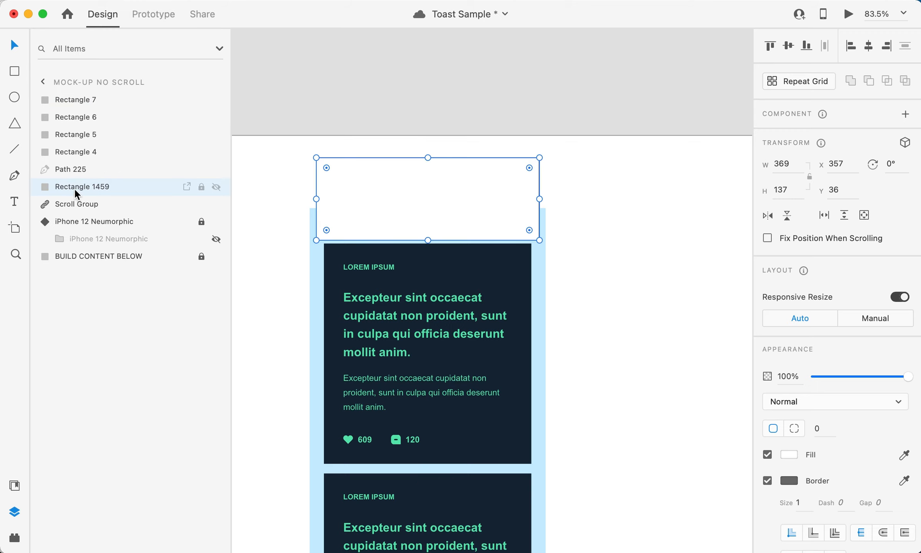
Step: Remove the new rectangle's border and fill it with the dark navy sampled from the card, then deselect it
left_click(767, 481)
left_click(791, 455)
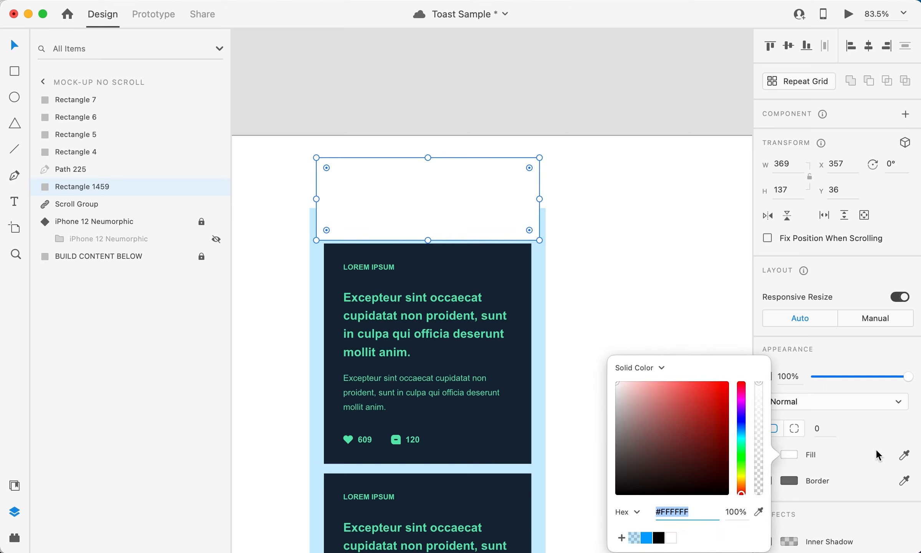
left_click(904, 455)
left_click(493, 434)
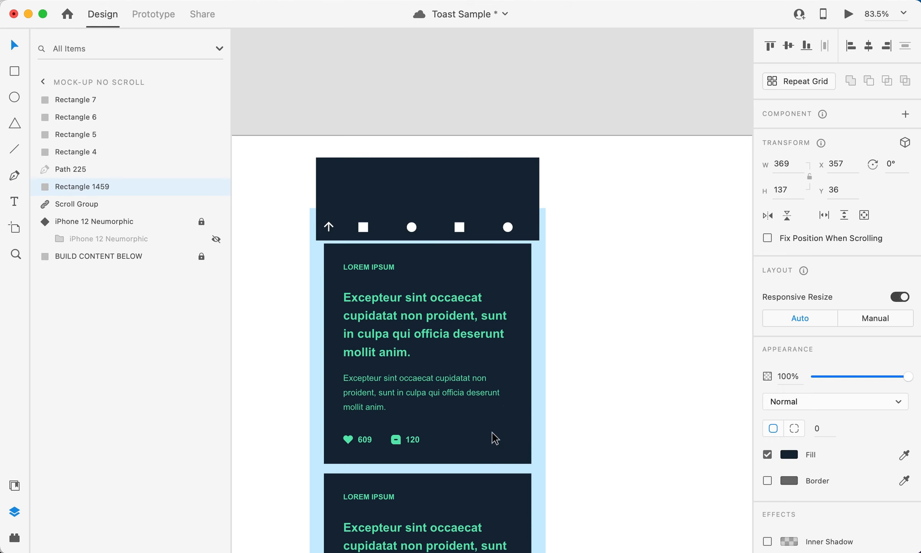
left_click(14, 43)
left_click(356, 116)
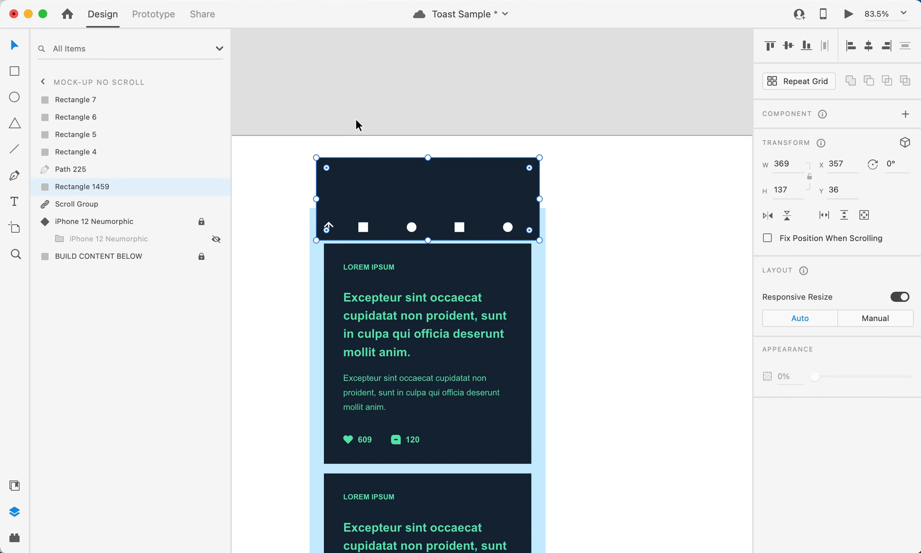
Step: Make a component from the arrow, the four white shapes and the navy background rectangle
left_click(330, 224)
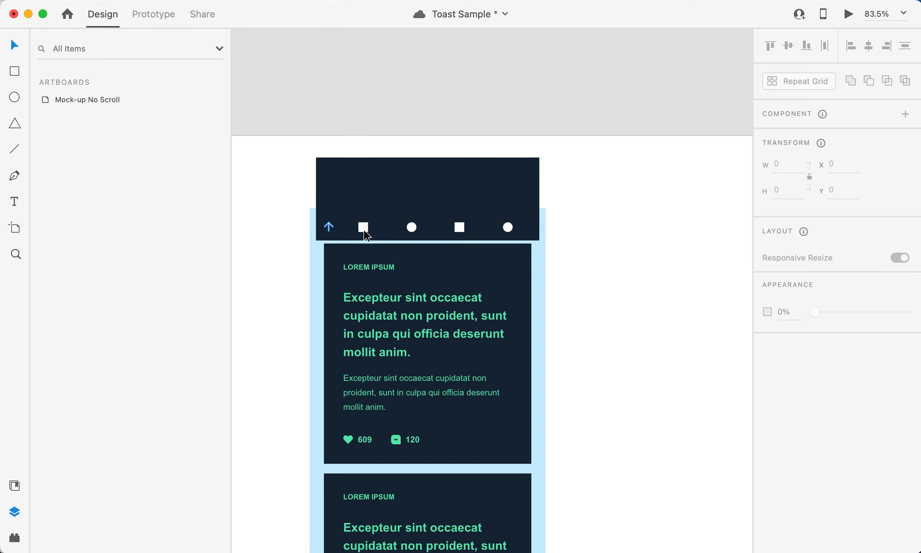
left_click(363, 231, "shift")
left_click(412, 230, "shift")
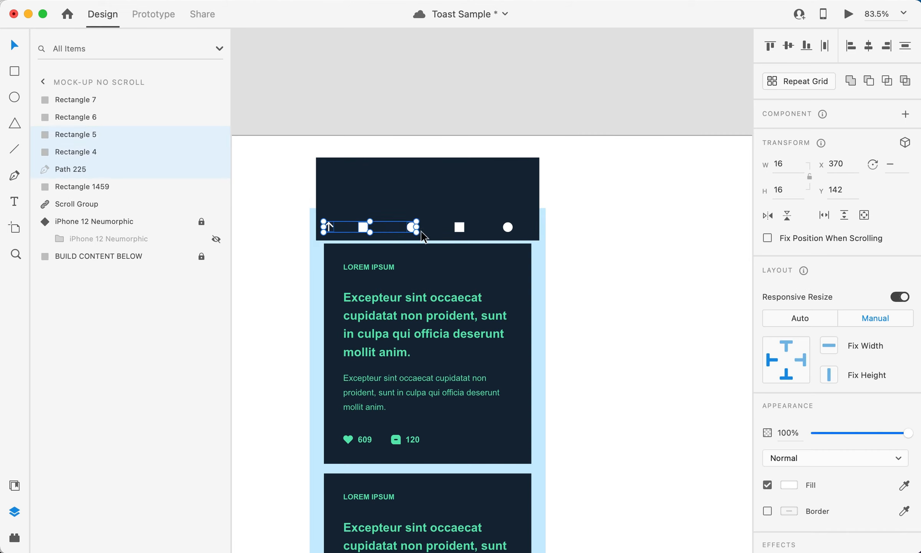
left_click(460, 229, "shift")
left_click(508, 229, "shift")
left_click(517, 197, "shift")
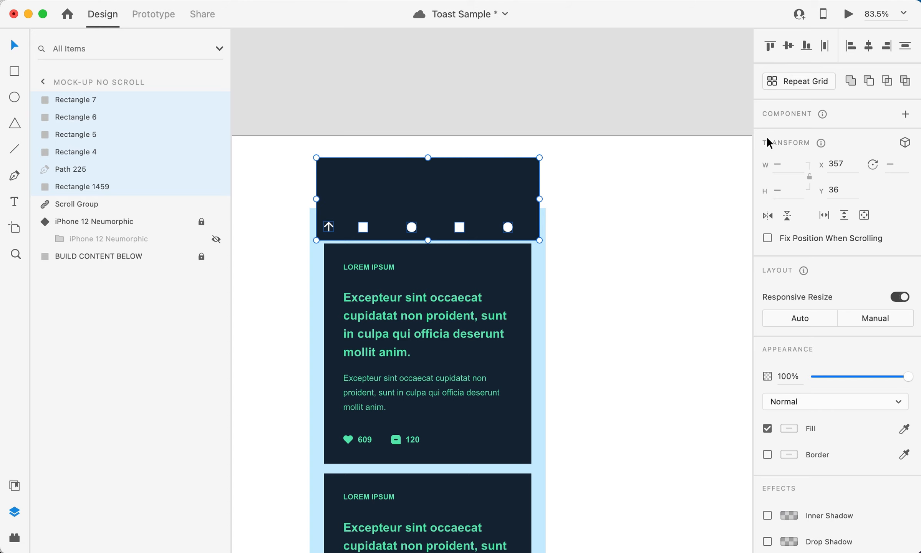
left_click(906, 115)
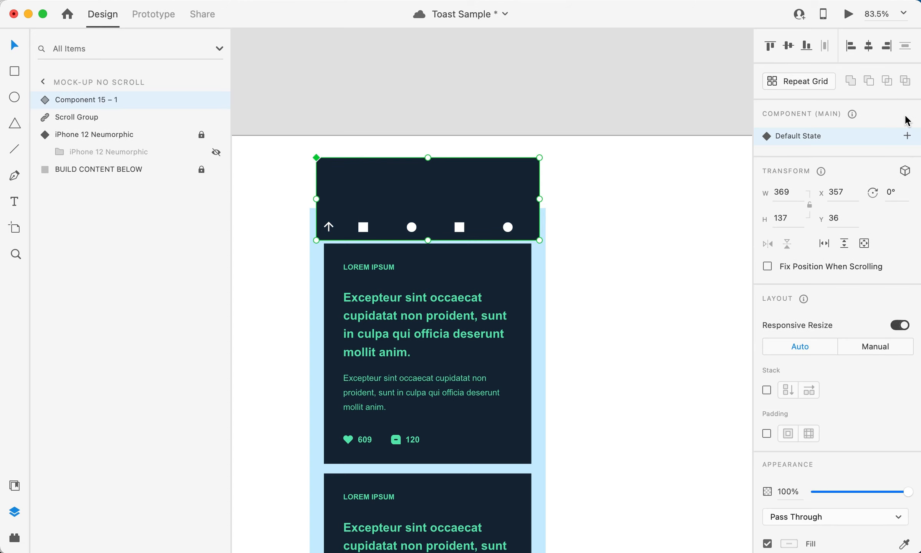
Step: Rename the component to Toast Menu and move the iPhone 12 Neumorphic layer directly above it
double_click(88, 97)
type("Toast Menu")
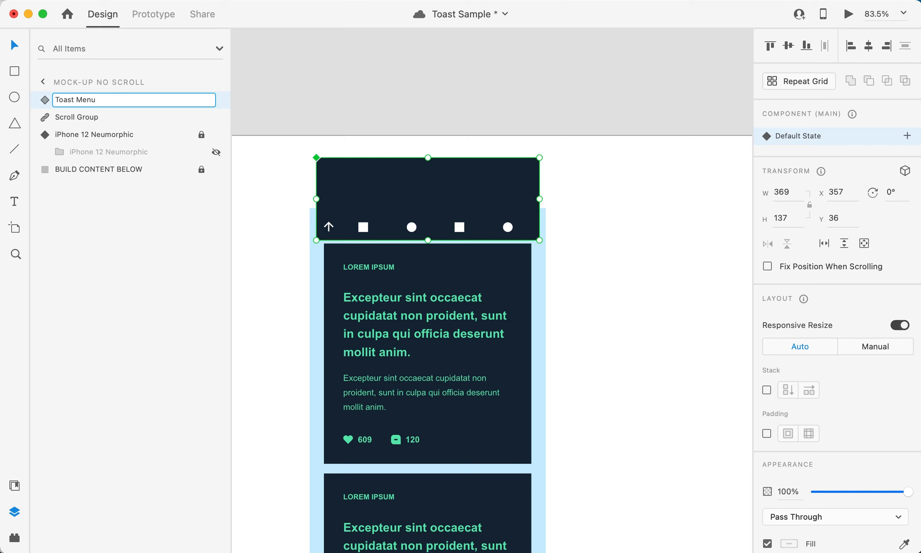
key("Return")
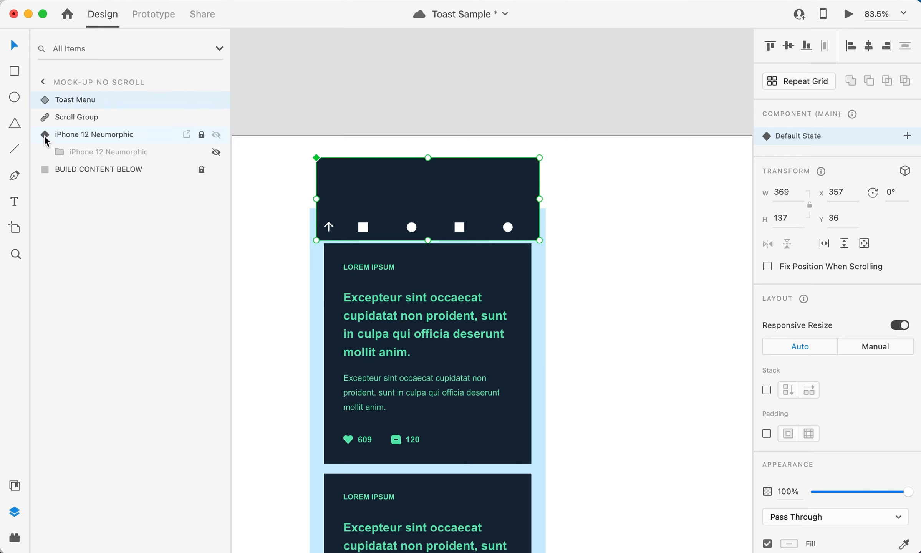
left_click(72, 110)
left_click_drag(72, 102, 108, 96)
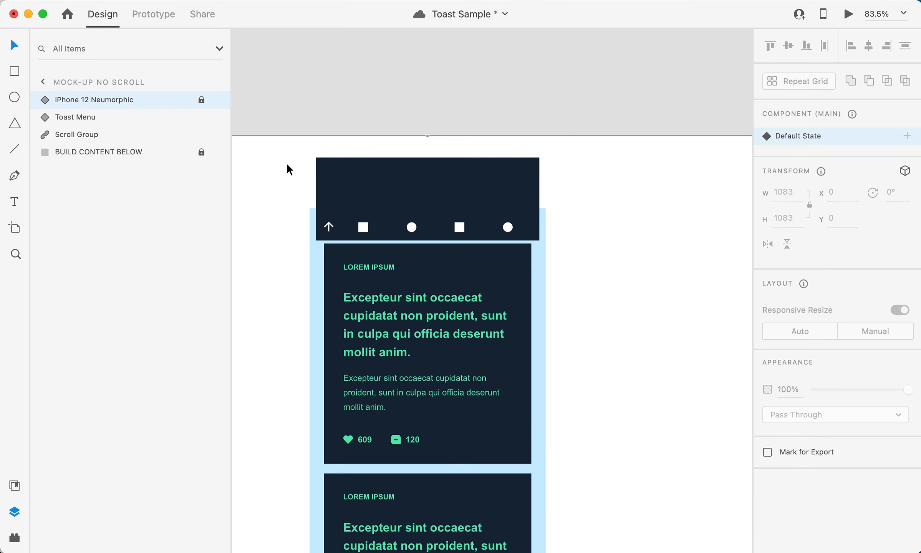
Step: Add a new state named Tap State to the Toast Menu component
left_click(346, 206)
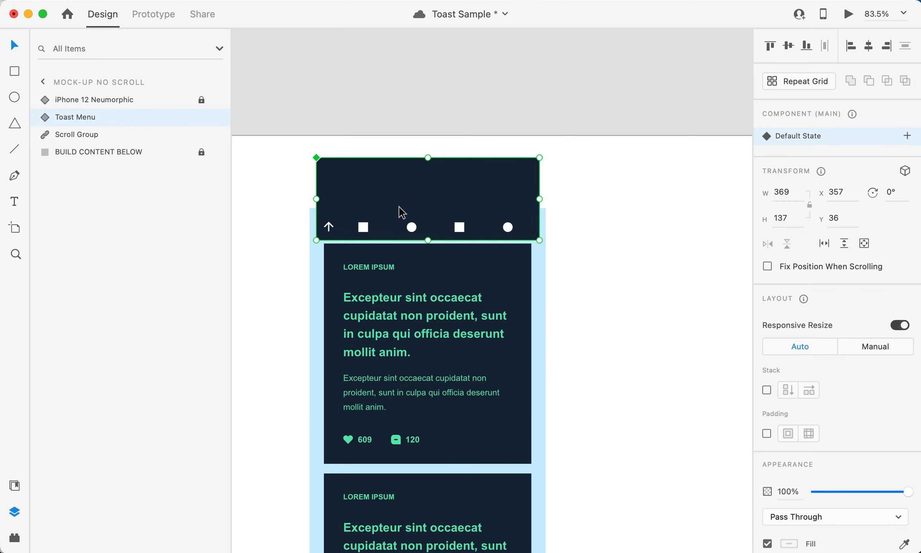
scroll(398, 212, "up", 5)
left_click_drag(401, 206, 454, 169)
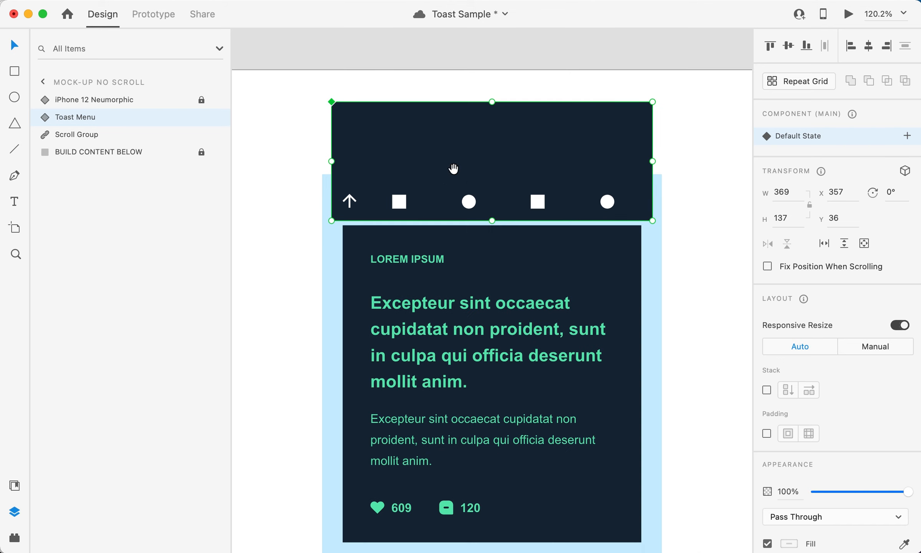
left_click(907, 134)
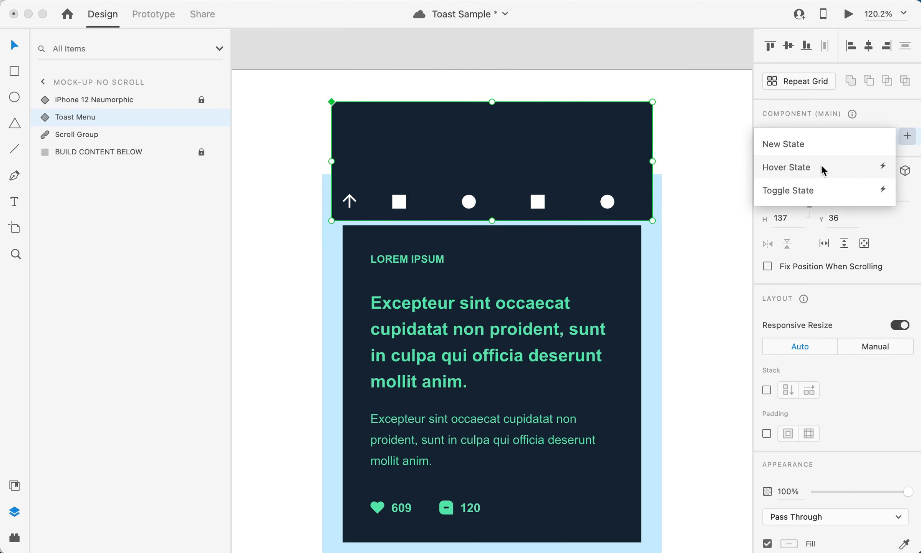
left_click(801, 144)
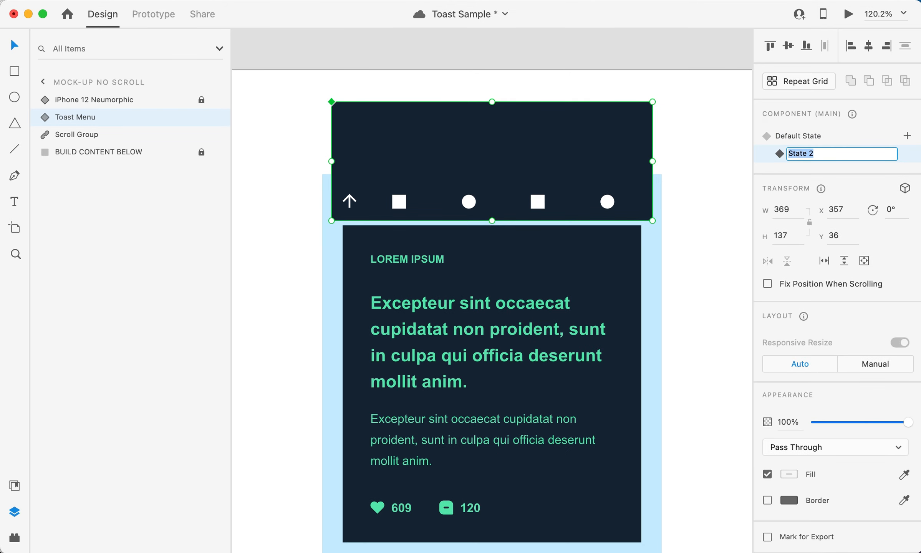
key("Return")
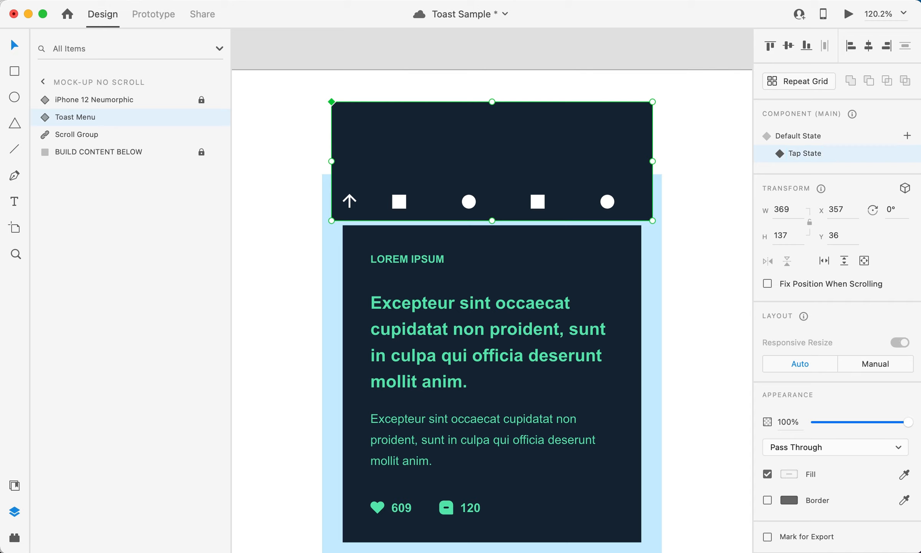
Step: In the Tap State, move the navy background down to Y 109 and the arrow with the four white shapes down to Y 211
double_click(515, 138)
left_click_drag(516, 151, 514, 209)
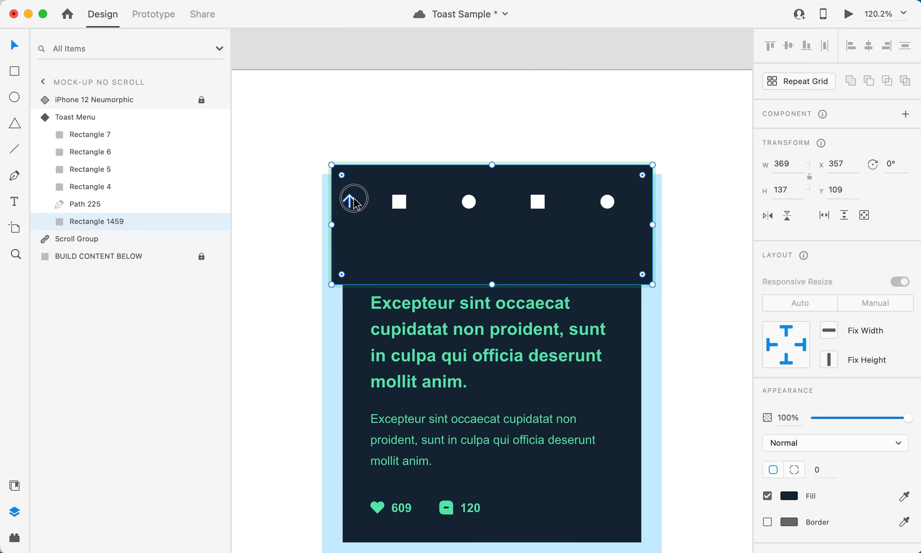
left_click(350, 200)
left_click(399, 202, "shift")
left_click(469, 203, "shift")
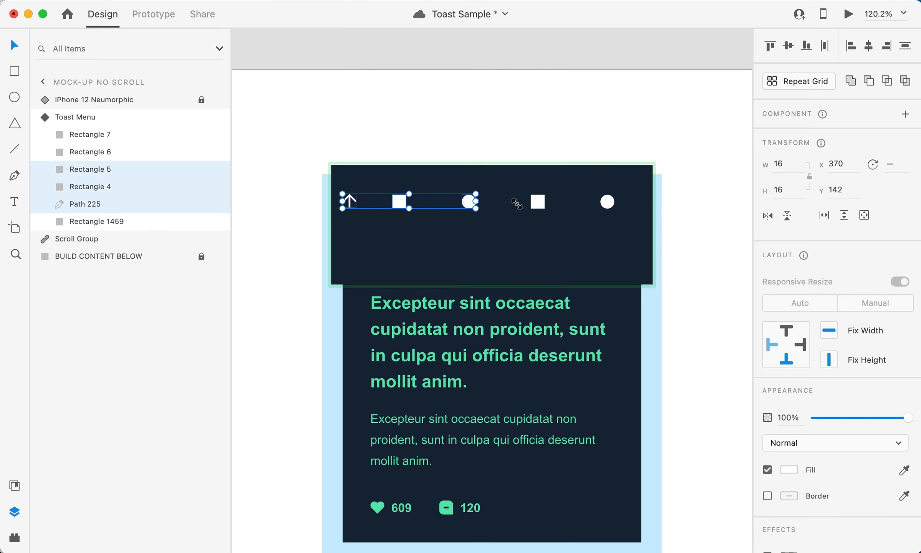
left_click(538, 201, "shift")
left_click(608, 203, "shift")
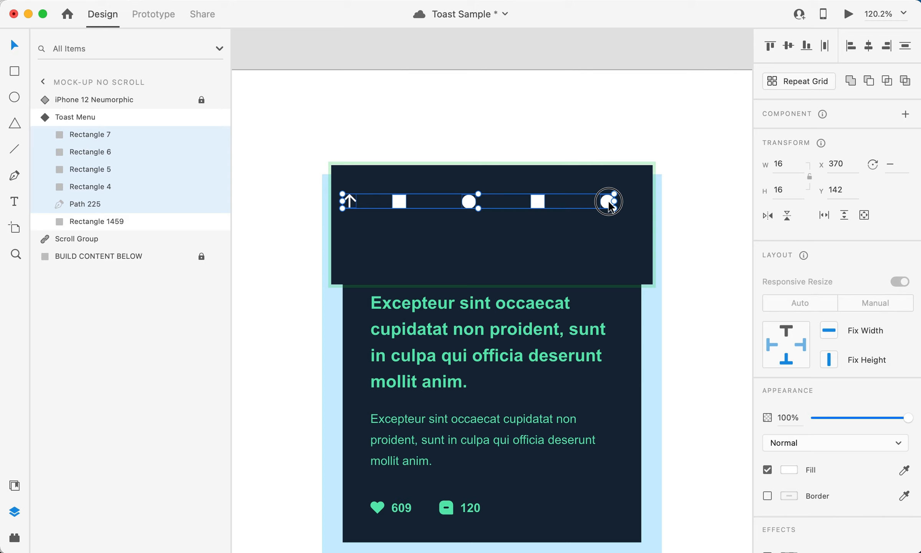
left_click_drag(609, 202, 609, 263)
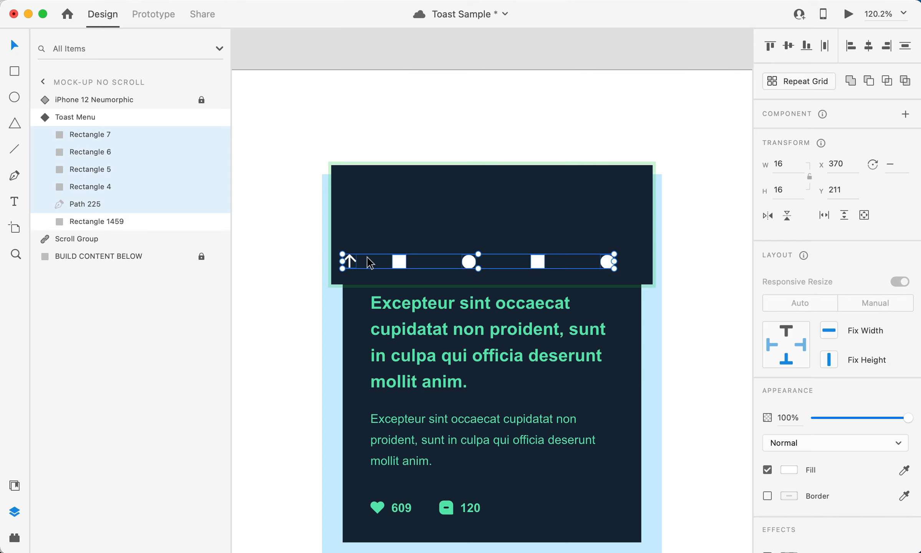
left_click(351, 264)
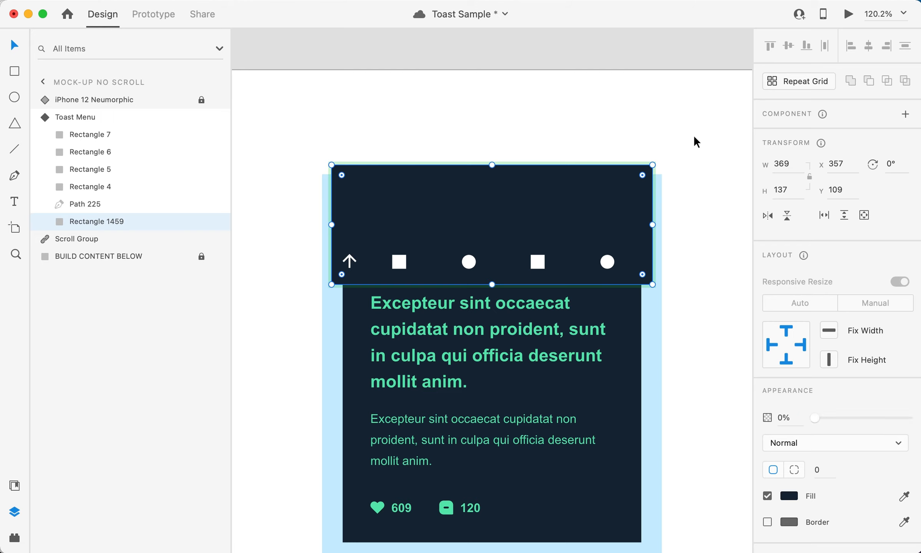
Step: Switch the Toast Menu to its Default State and rotate the arrow 180° so it points down
key("Escape")
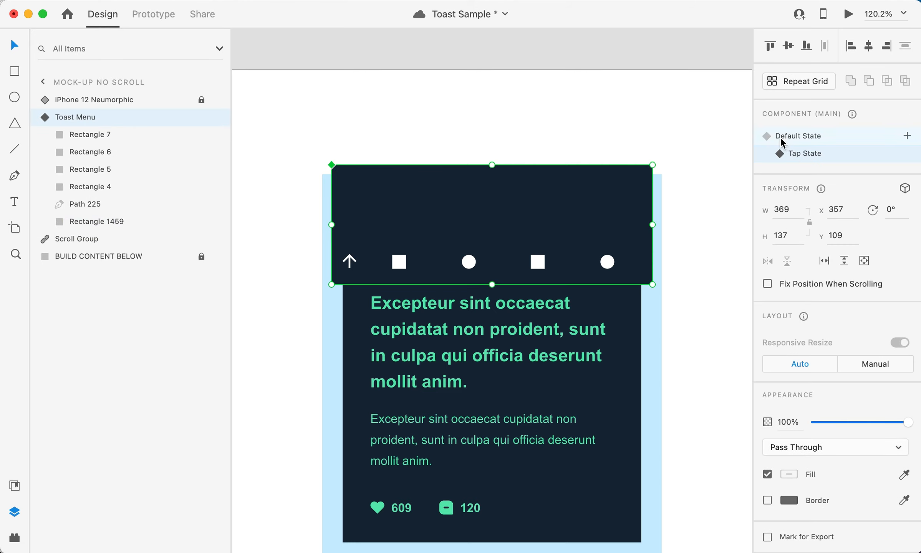
left_click(780, 136)
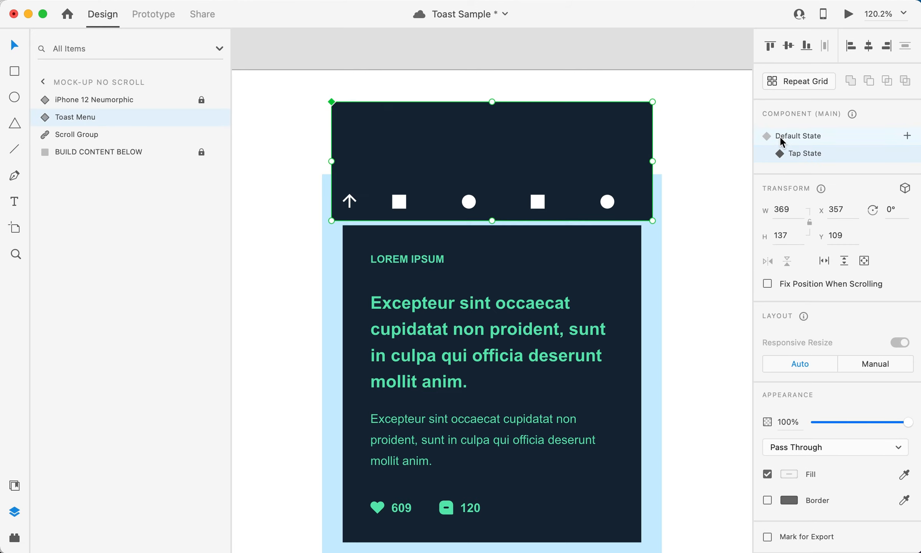
double_click(350, 199)
left_click(351, 199)
left_click_drag(360, 189, 321, 237)
Step: Recolor the menu's navy background rectangle to #61E5B1 by sampling the green of the heart icon
left_click(427, 153)
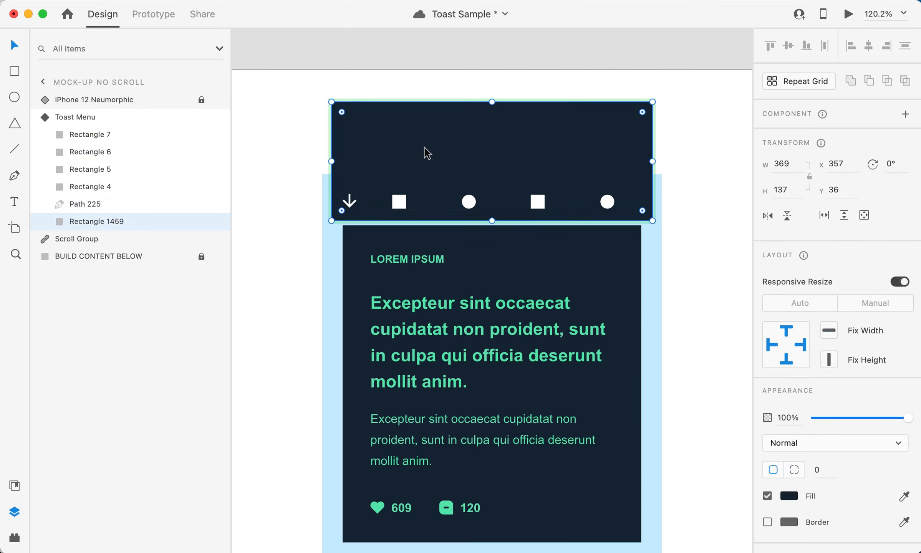
left_click(790, 496)
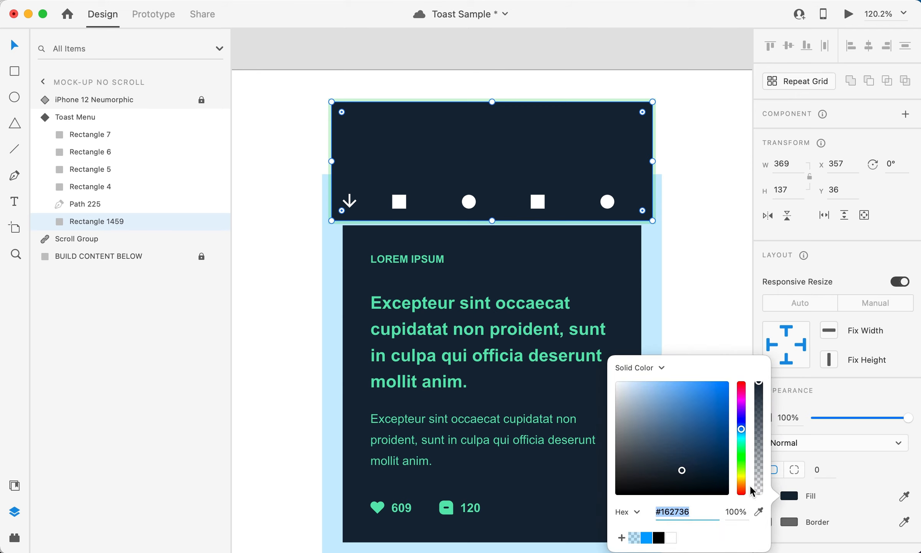
left_click(757, 510)
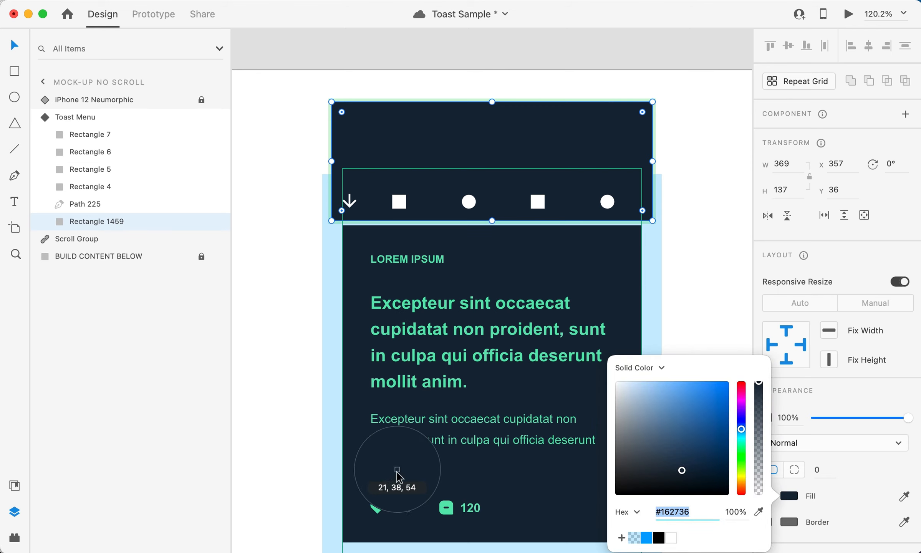
left_click(378, 508)
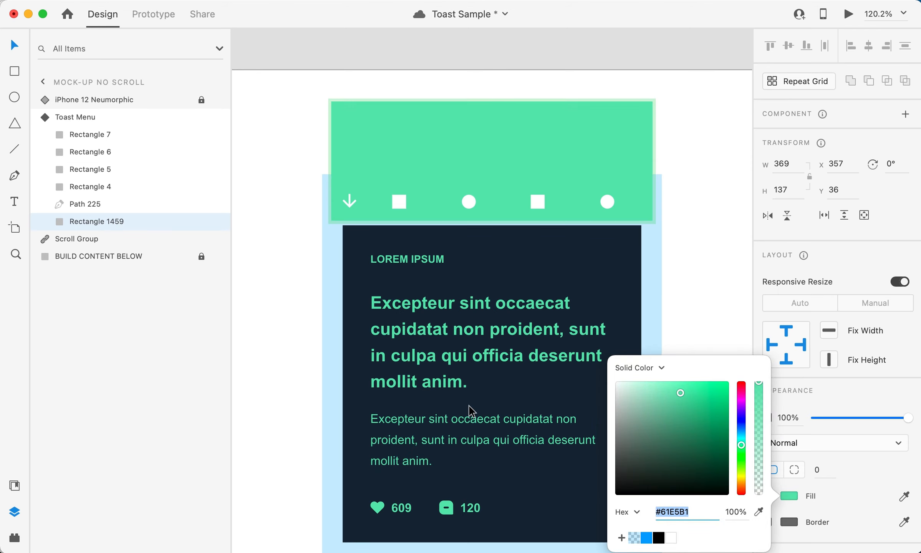
left_click(708, 280)
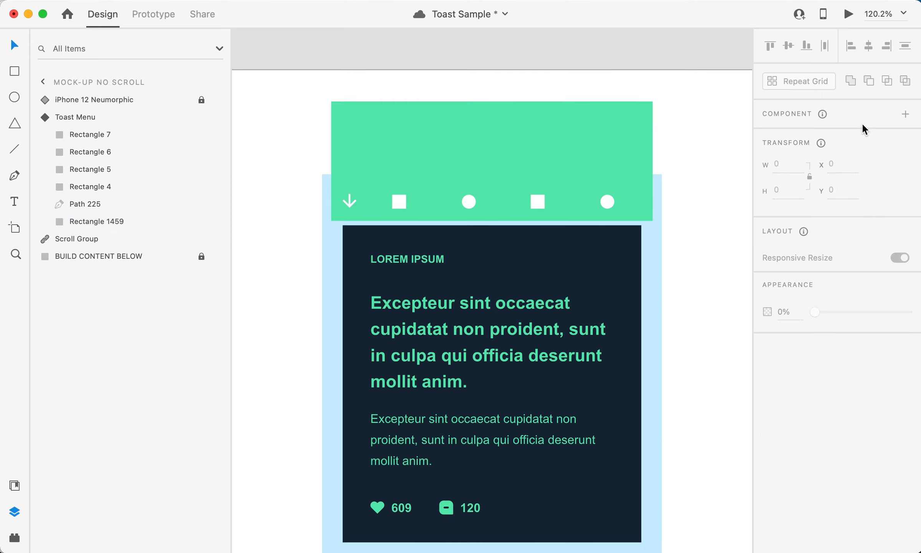
Step: Compare the Toast Menu's Default State and Tap State, checking the background color and arrow direction in each
left_click(567, 136)
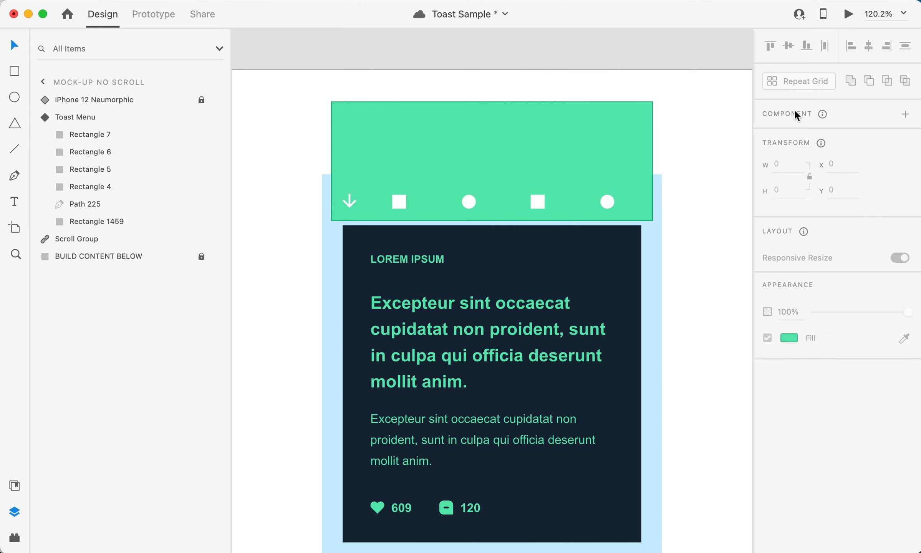
left_click(783, 153)
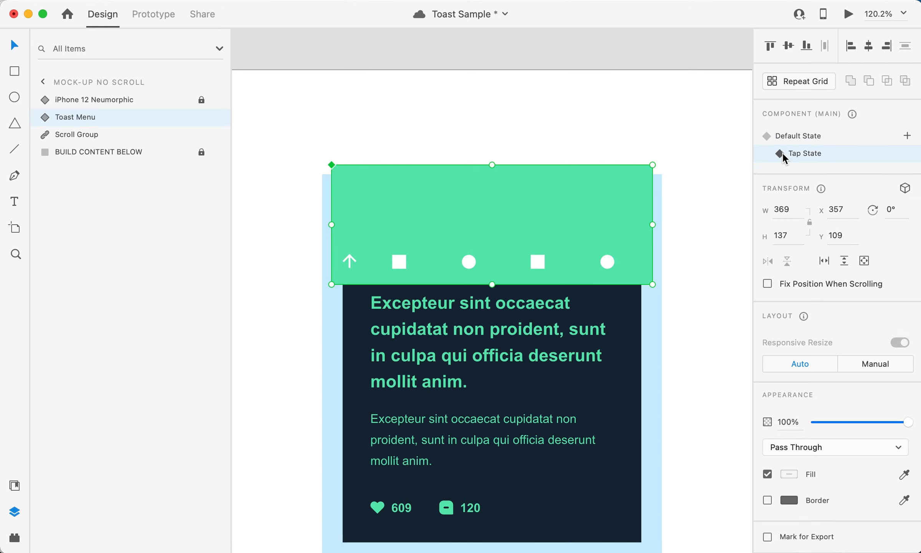
left_click(785, 136)
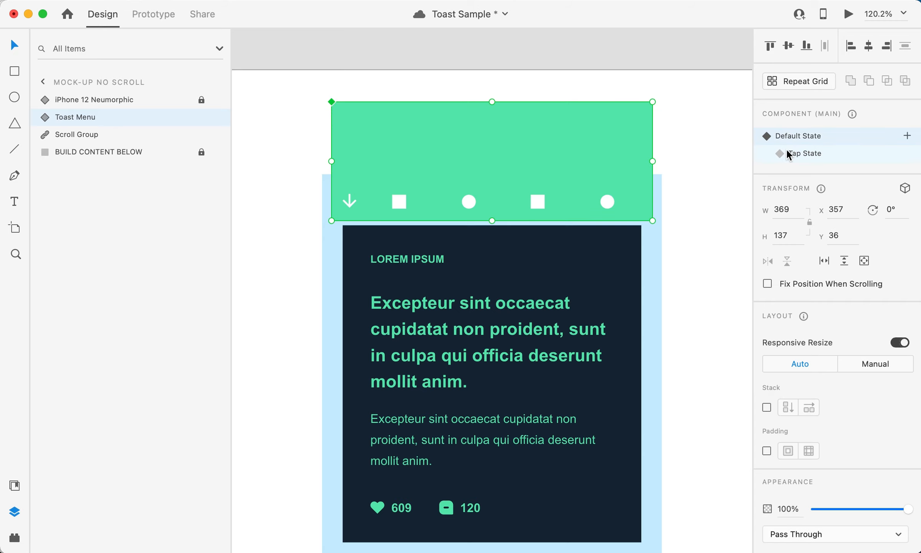
left_click(787, 153)
left_click(787, 138)
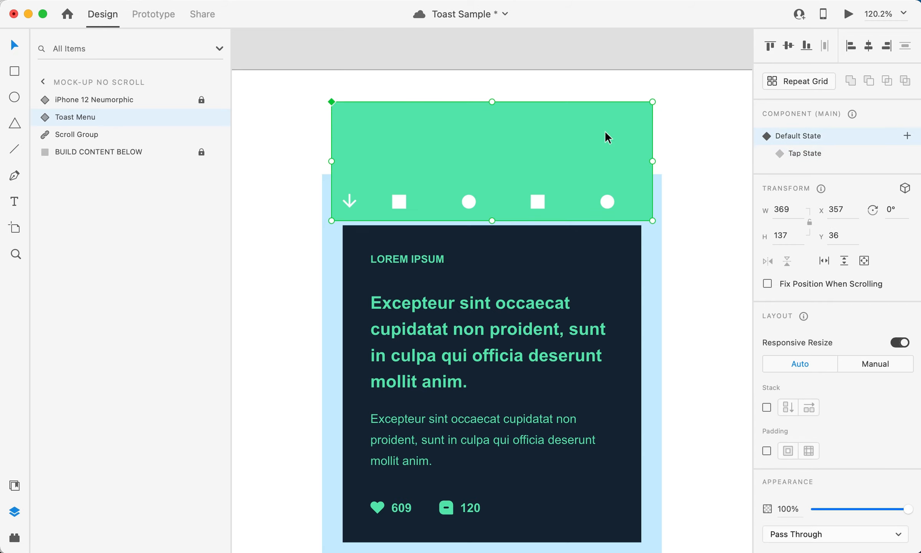
left_click(687, 131)
Step: In the Default State, wire the arrow with a Tap trigger that auto-animates to the Tap State
left_click(563, 136)
left_click(150, 14)
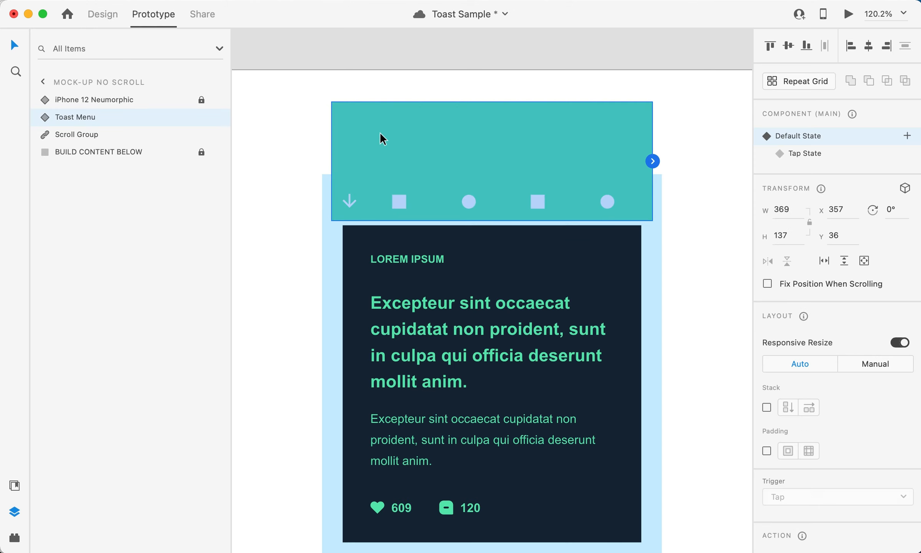
double_click(349, 202)
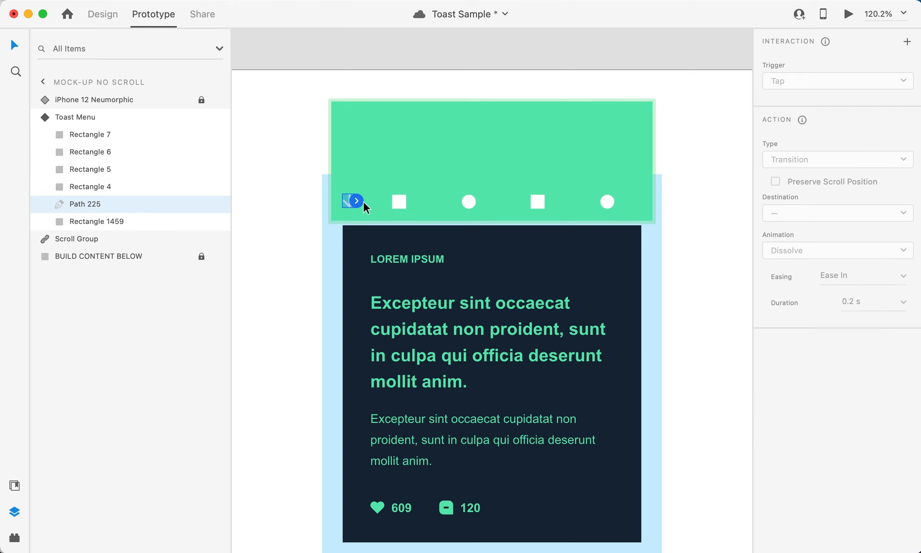
left_click_drag(360, 198, 475, 261)
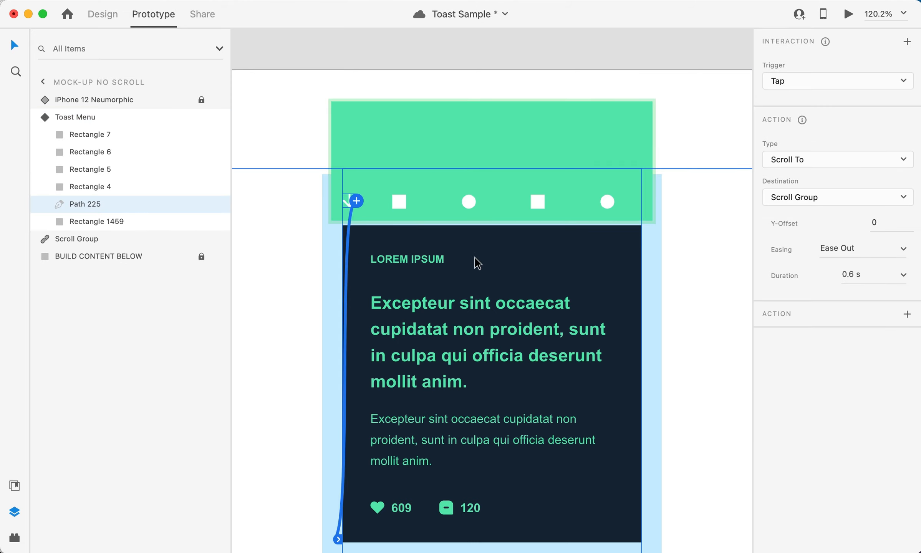
left_click(793, 157)
left_click(795, 132)
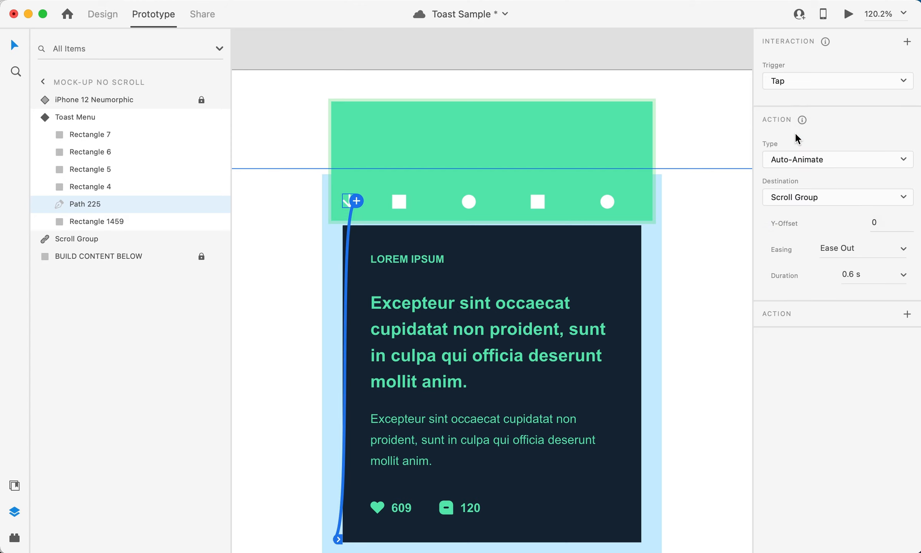
left_click(794, 199)
left_click(797, 224)
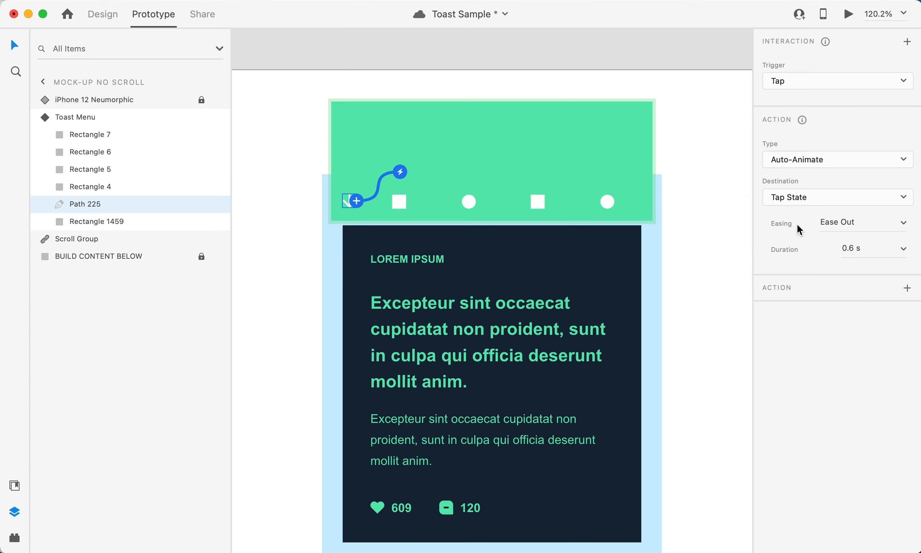
left_click(700, 222)
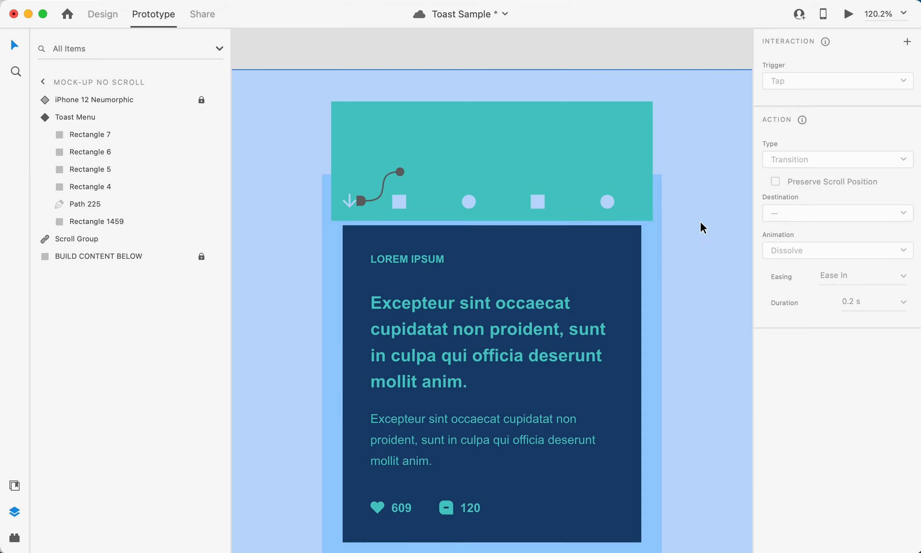
Step: In the Toast Menu's Tap State, wire the arrow with a Tap trigger that auto-animates back to the Default State
left_click(102, 22)
left_click(411, 162)
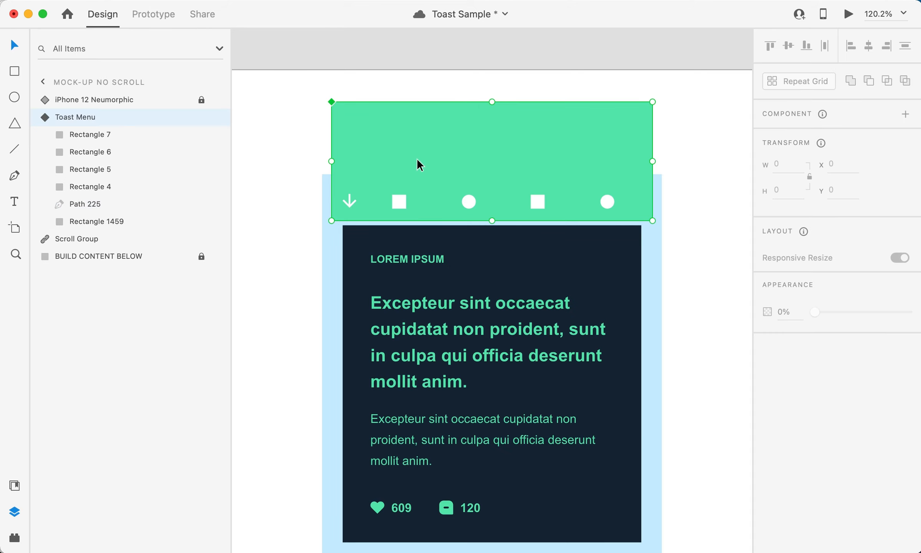
left_click(801, 156)
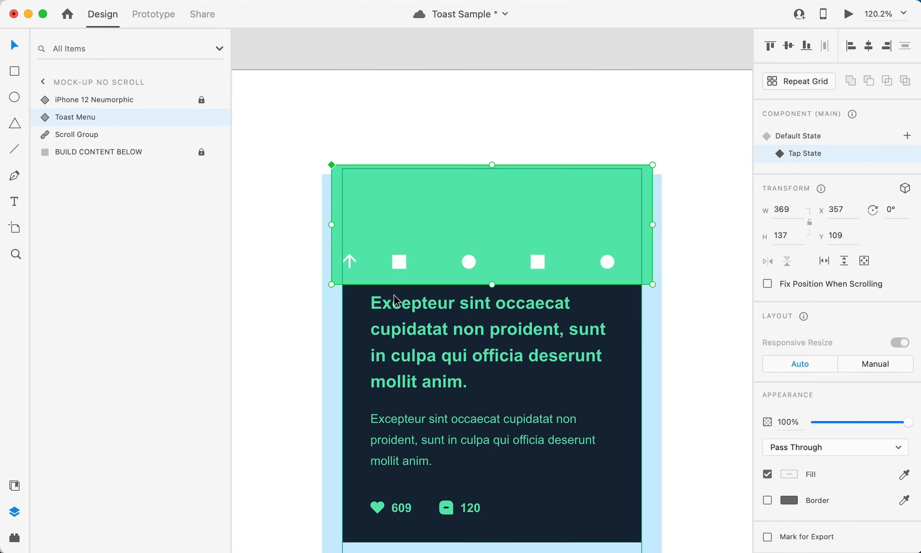
double_click(350, 261)
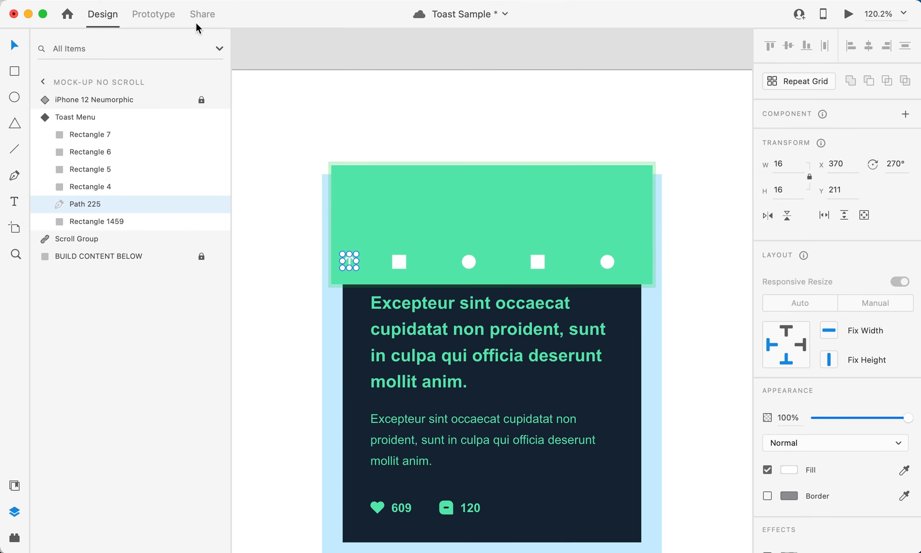
left_click(153, 15)
mouse_move(357, 261)
left_mouse_down()
mouse_move(397, 260)
mouse_move(441, 335)
mouse_move(471, 340)
left_mouse_up()
left_click(792, 161)
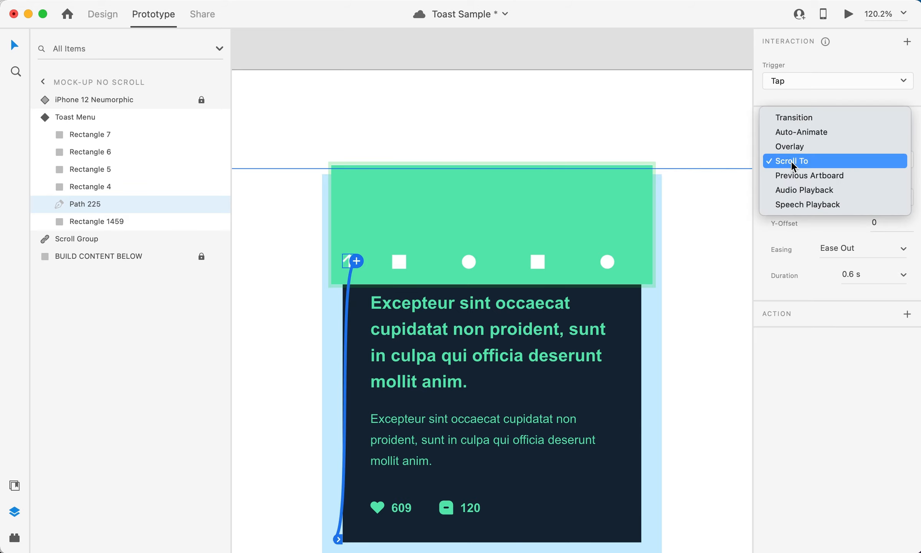
left_click(795, 131)
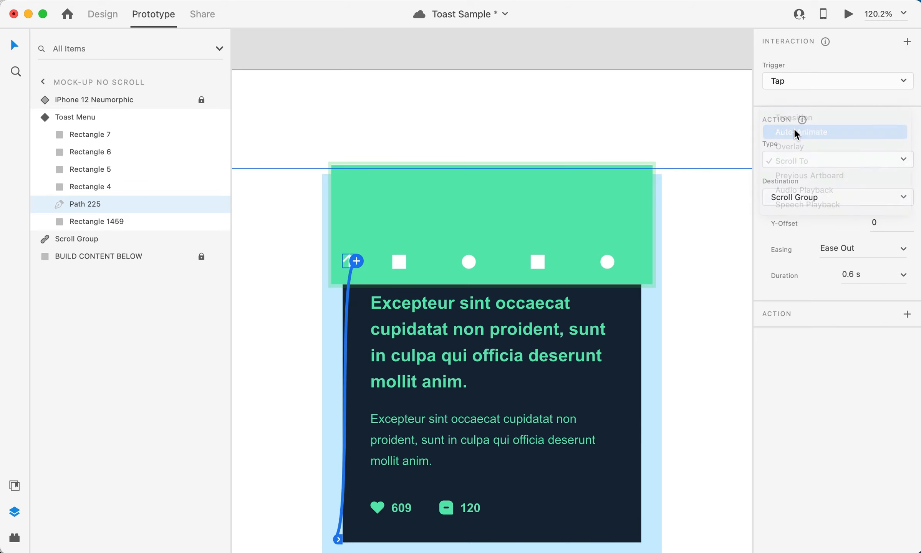
left_click(796, 198)
left_click(800, 219)
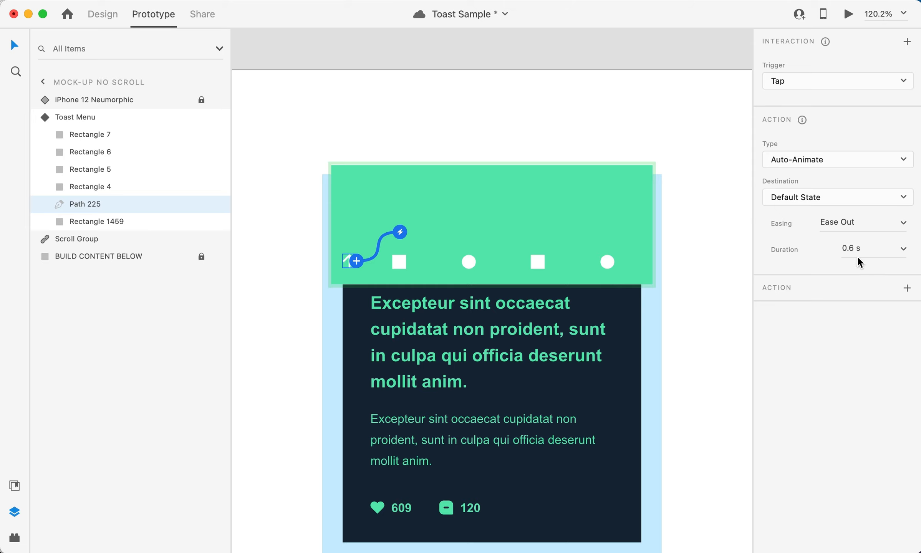
left_click(702, 229)
Step: Make the hidden iPhone 12 Neumorphic folder inside the phone component visible over the whole mock-up
left_click(107, 14)
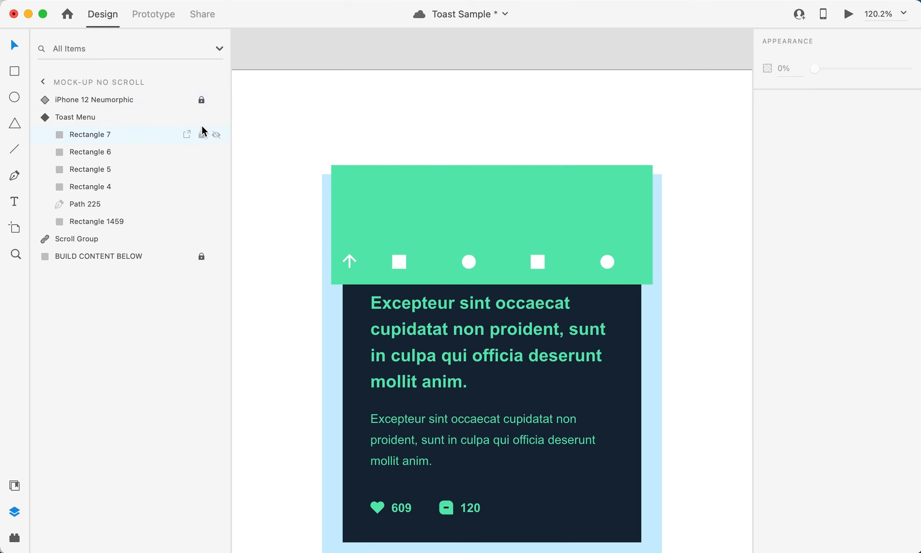
left_click(45, 101)
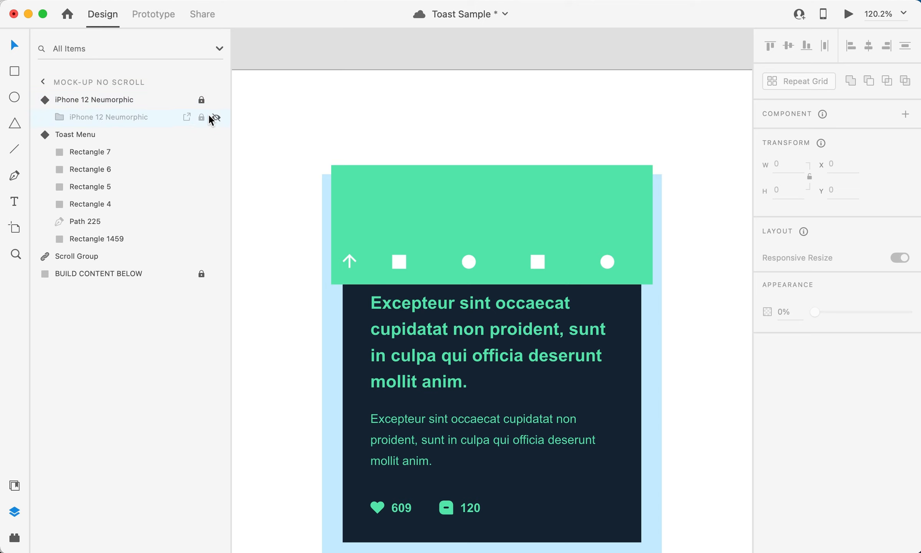
left_click(214, 117)
key("super+0")
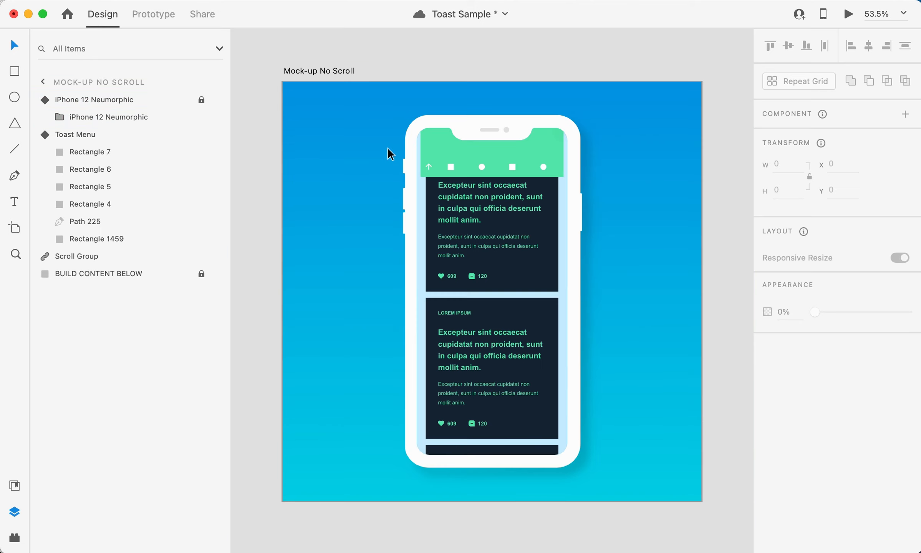
Step: Check the Toast Menu's two states inside the phone frame and leave it set to the Default State
left_click(69, 135)
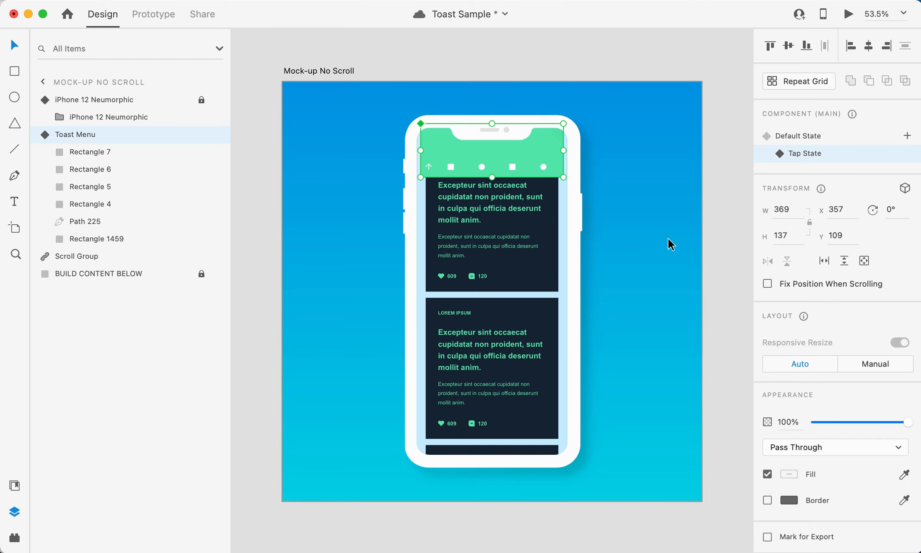
left_click(794, 136)
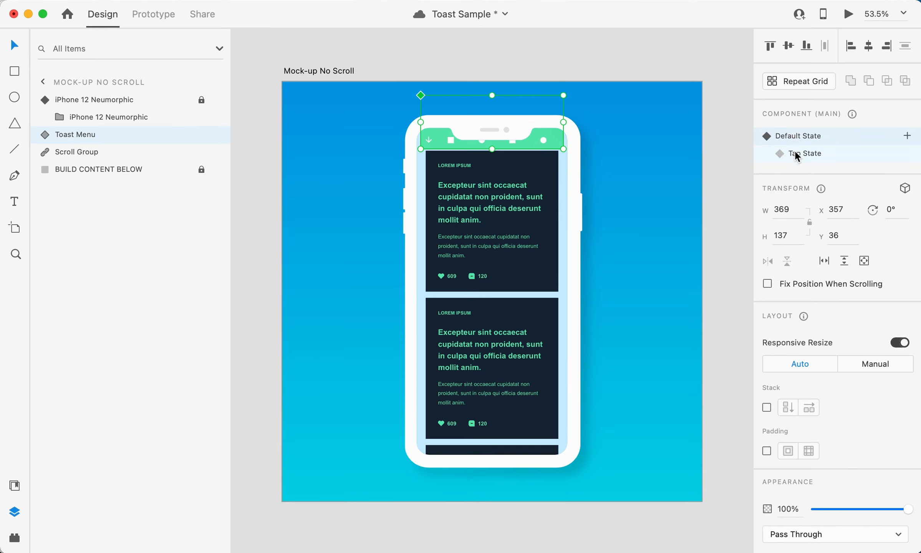
left_click(795, 151)
left_click(794, 137)
left_click(719, 108)
Step: Preview the prototype, testing the content scroll and opening and closing the toast menu with its arrow
left_click(849, 15)
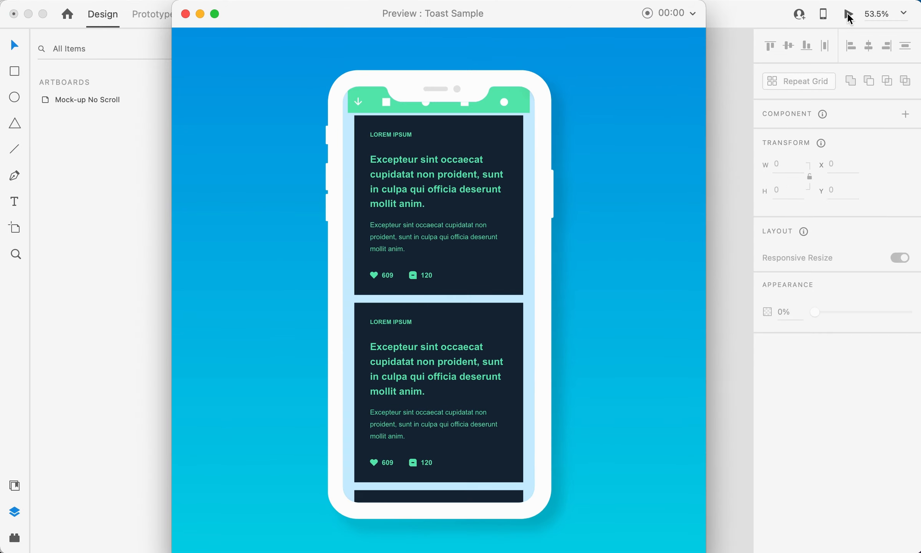
scroll(387, 164, "down", 4)
scroll(387, 164, "up", 4)
left_click(358, 105)
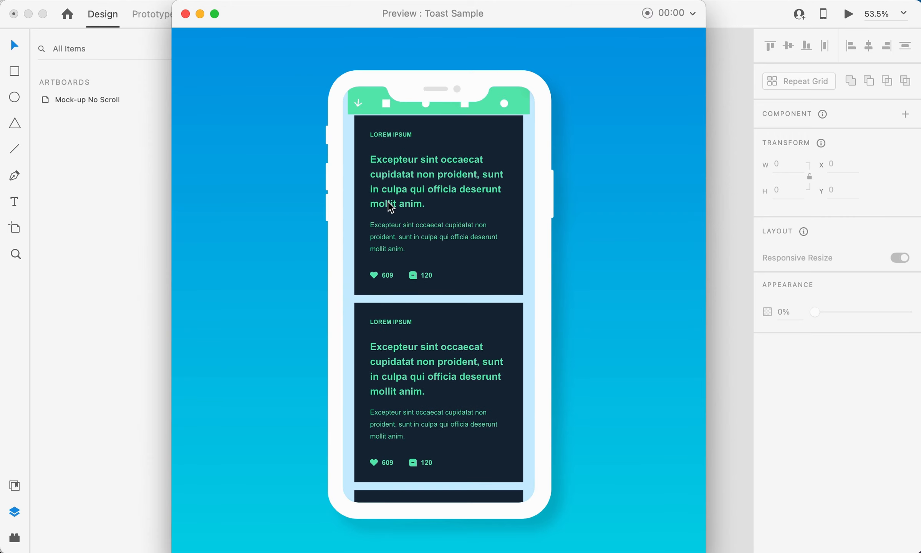
left_click(358, 137)
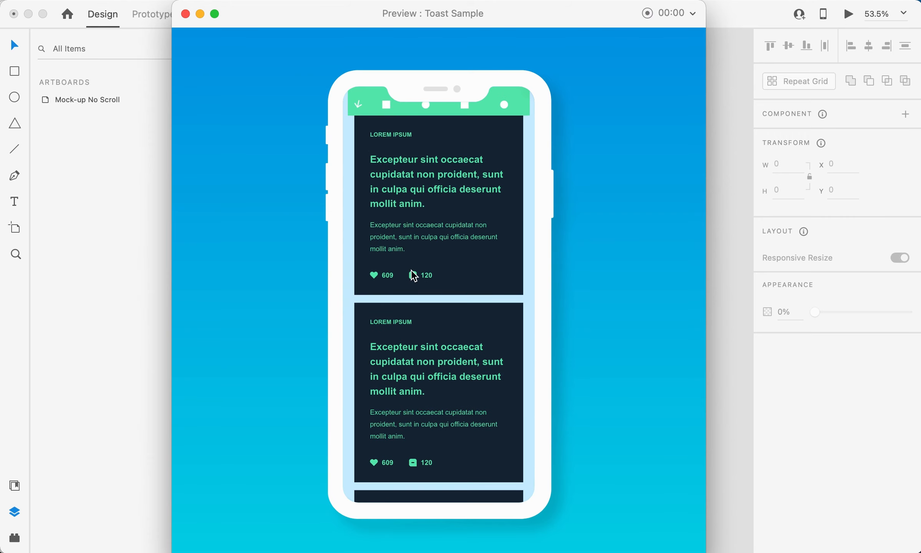
left_click(359, 104)
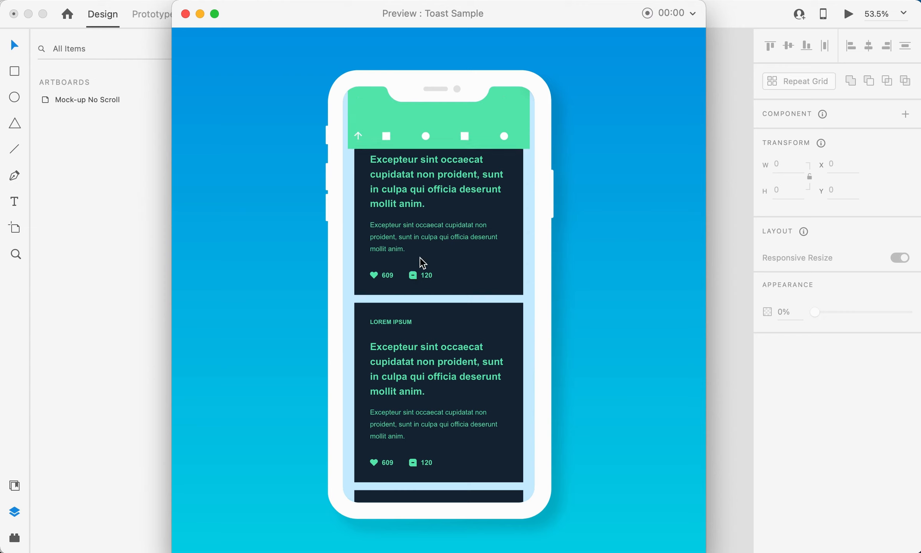
scroll(419, 257, "down", 3)
scroll(411, 236, "down", 5)
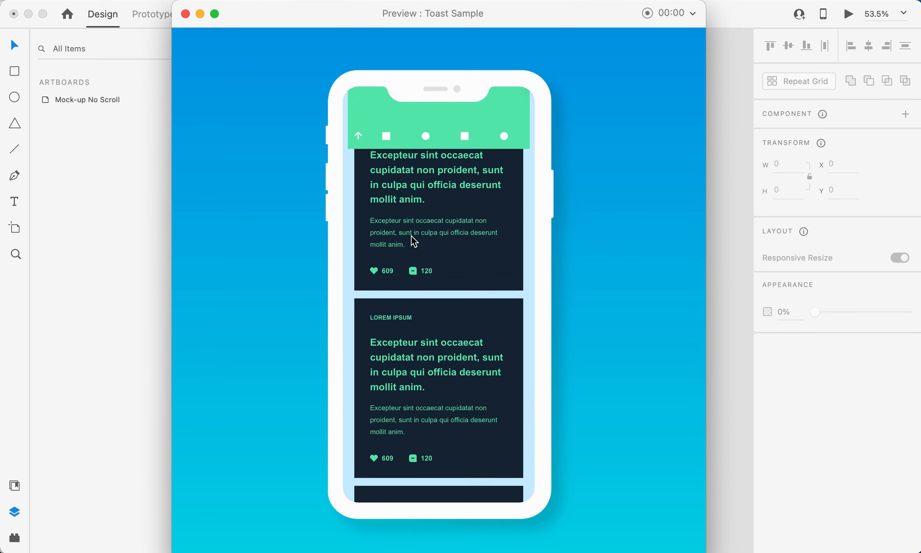
left_click(359, 134)
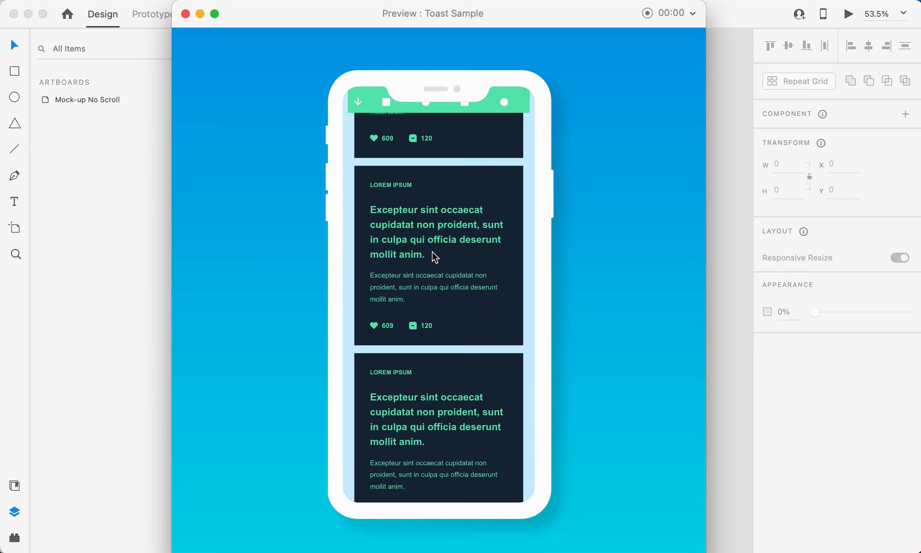